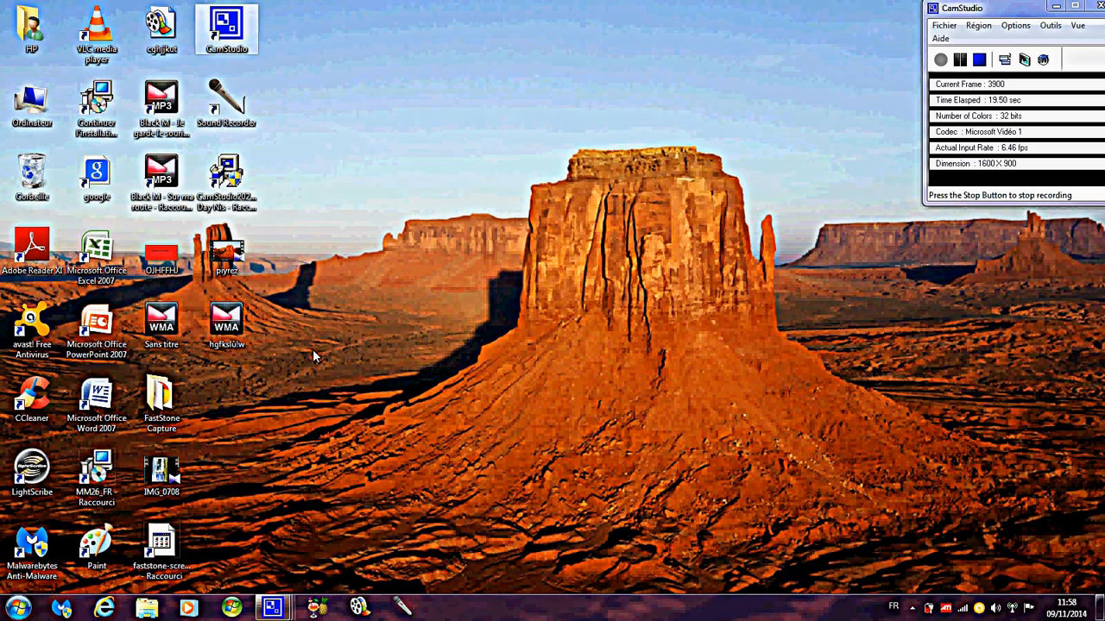
# Look through the CamStudio menus, including the sound recording choices under its options.
pyautogui.moveTo(226, 28); pyautogui.dragTo(257, 31)
pyautogui.moveTo(1002, 9); pyautogui.dragTo(538, 167)
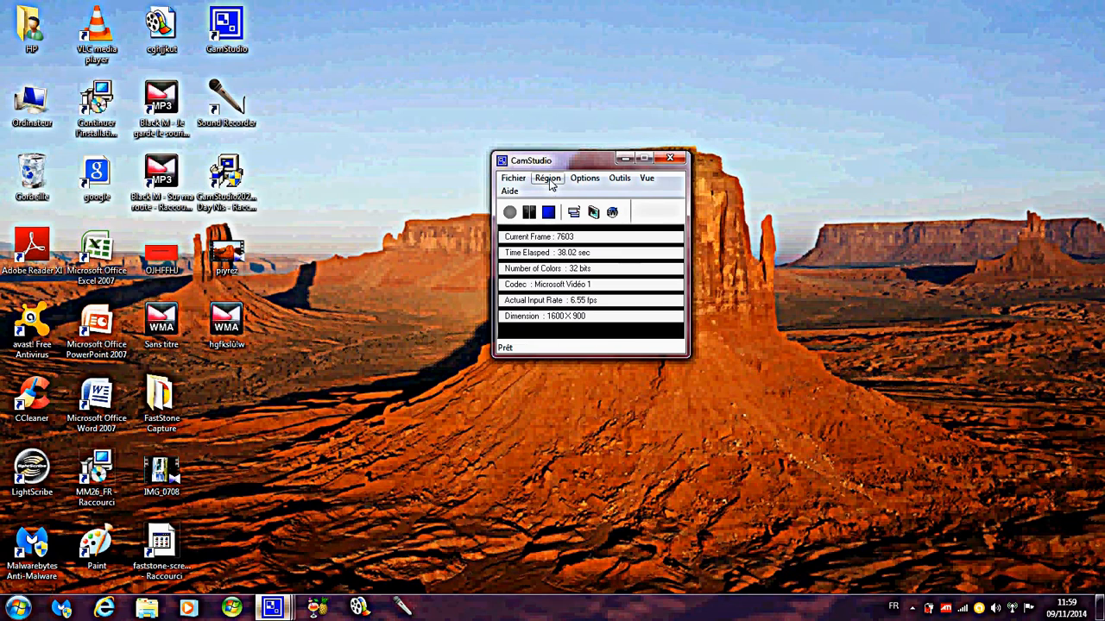
pyautogui.click(549, 179)
pyautogui.moveTo(513, 179)
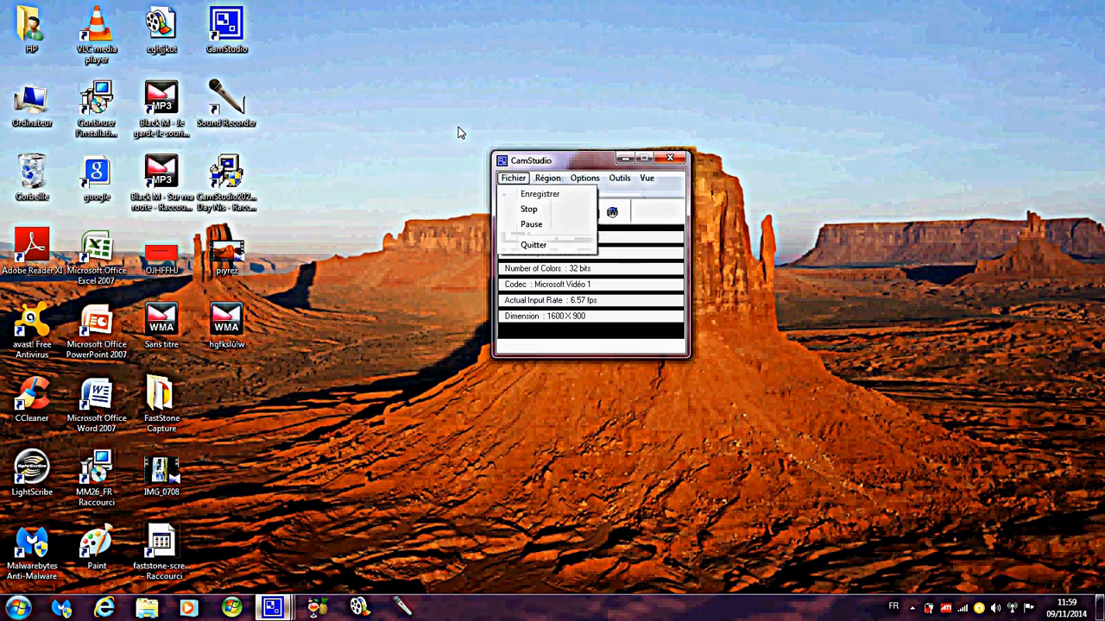
pyautogui.click(462, 133)
pyautogui.click(585, 179)
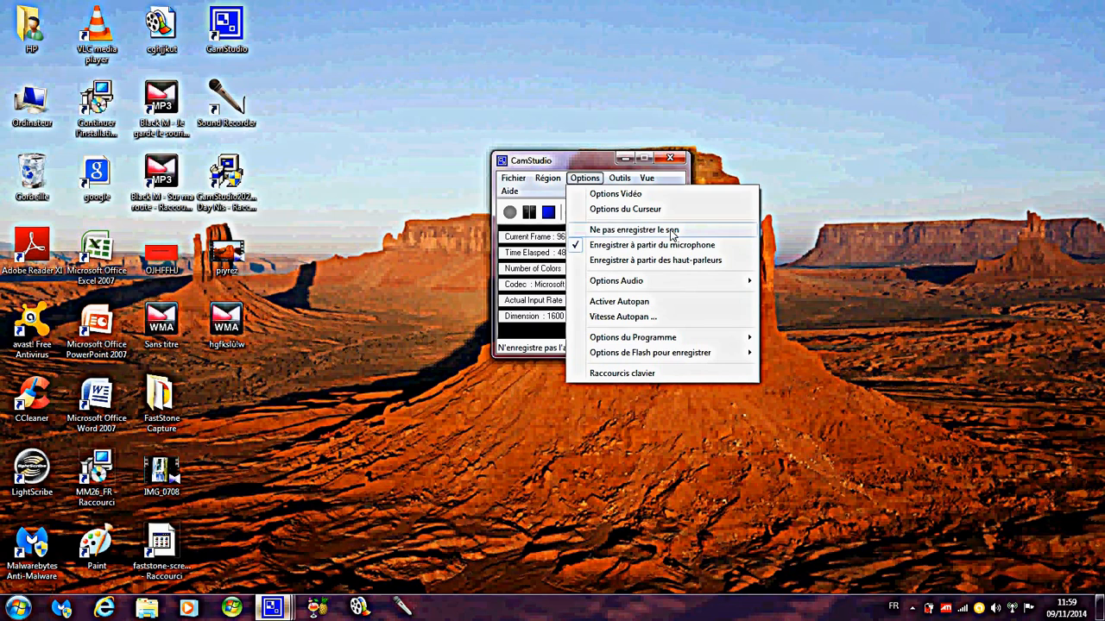
pyautogui.click(747, 141)
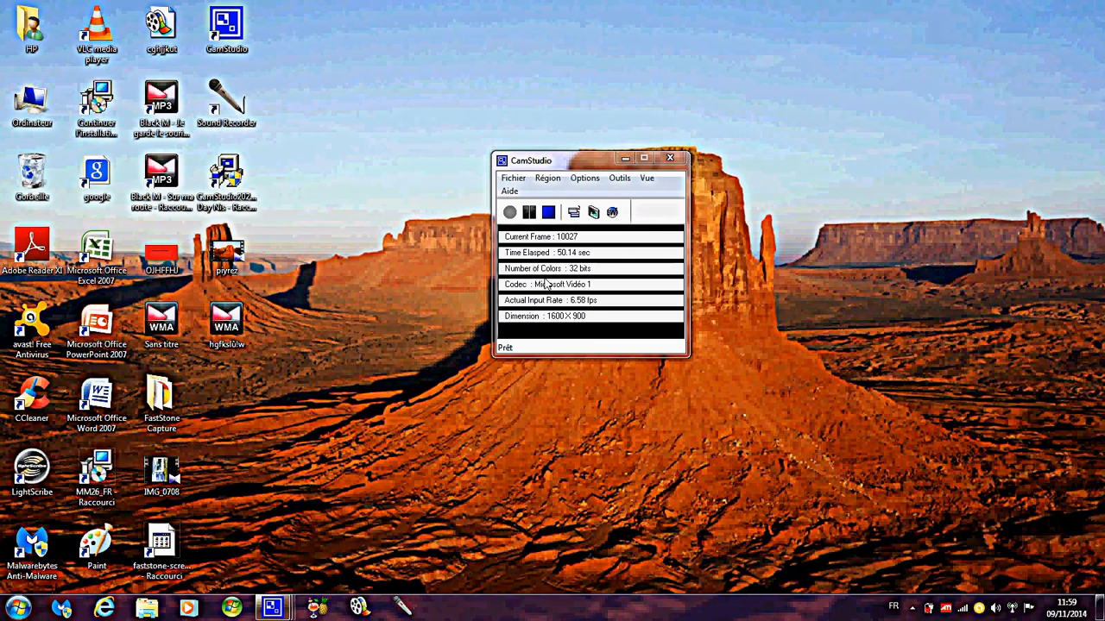
pyautogui.moveTo(521, 160); pyautogui.dragTo(995, 5)
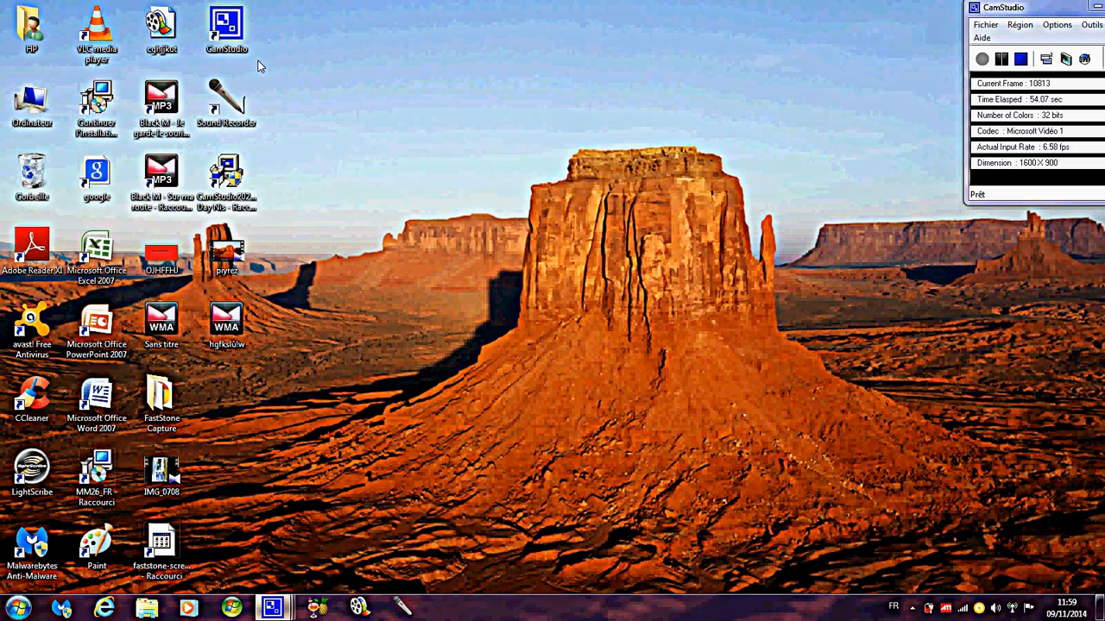
pyautogui.click(229, 35)
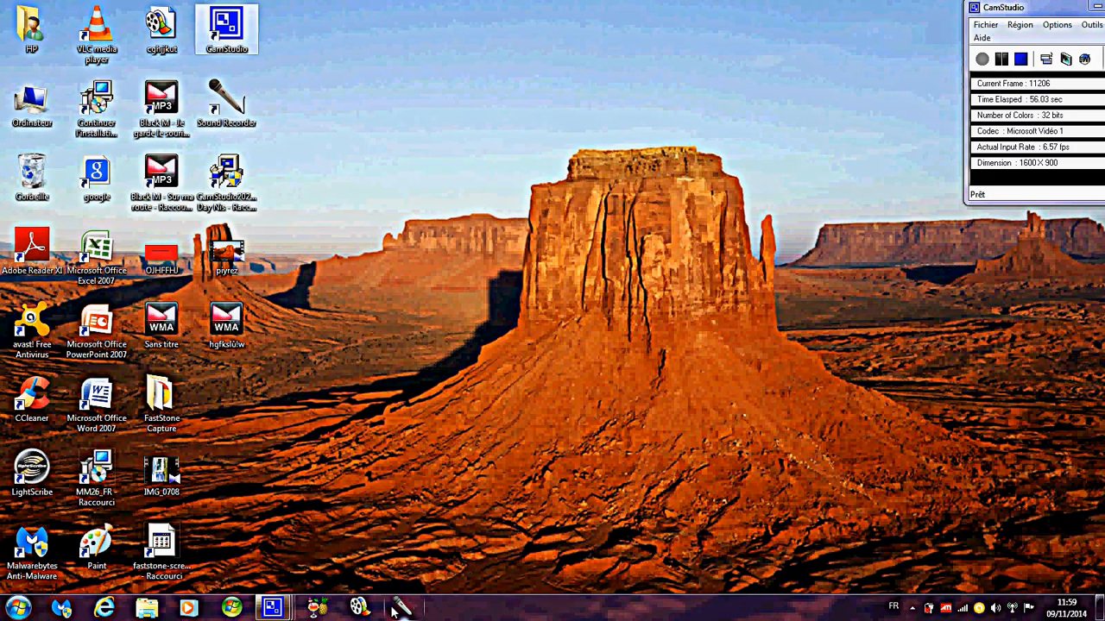
pyautogui.moveTo(994, 11); pyautogui.dragTo(961, 12)
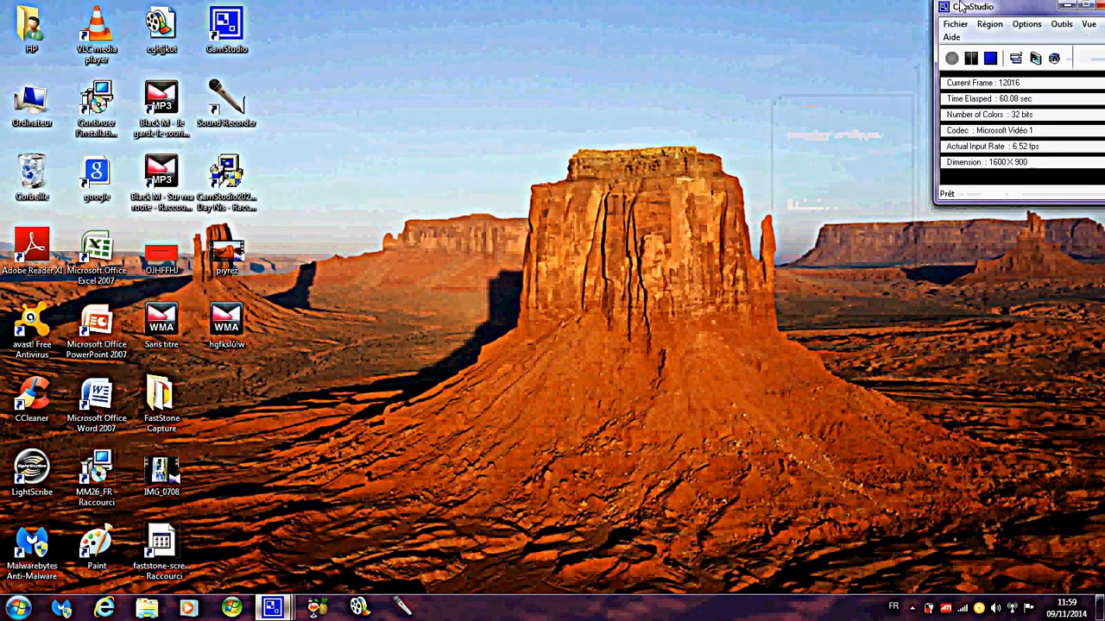
pyautogui.click(19, 607)
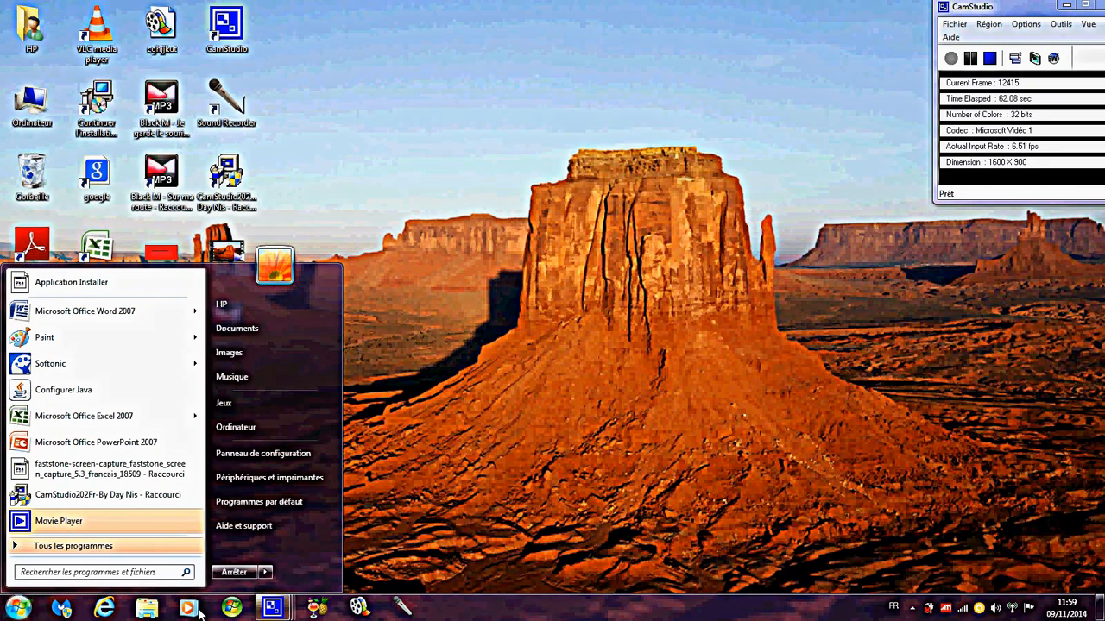
pyautogui.write('movie')
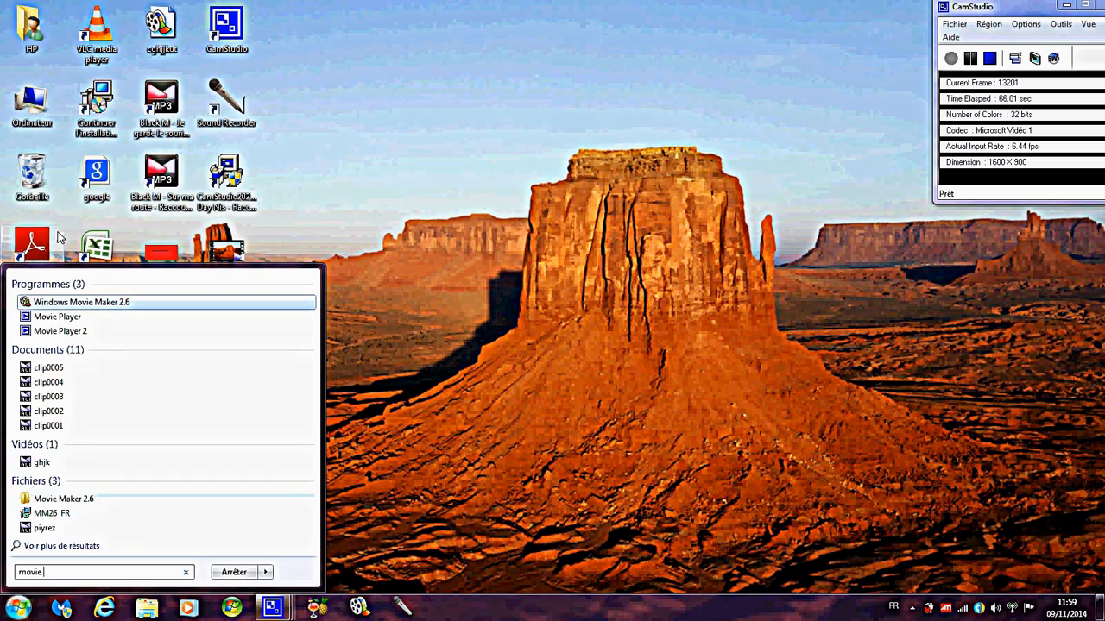
pyautogui.click(414, 212)
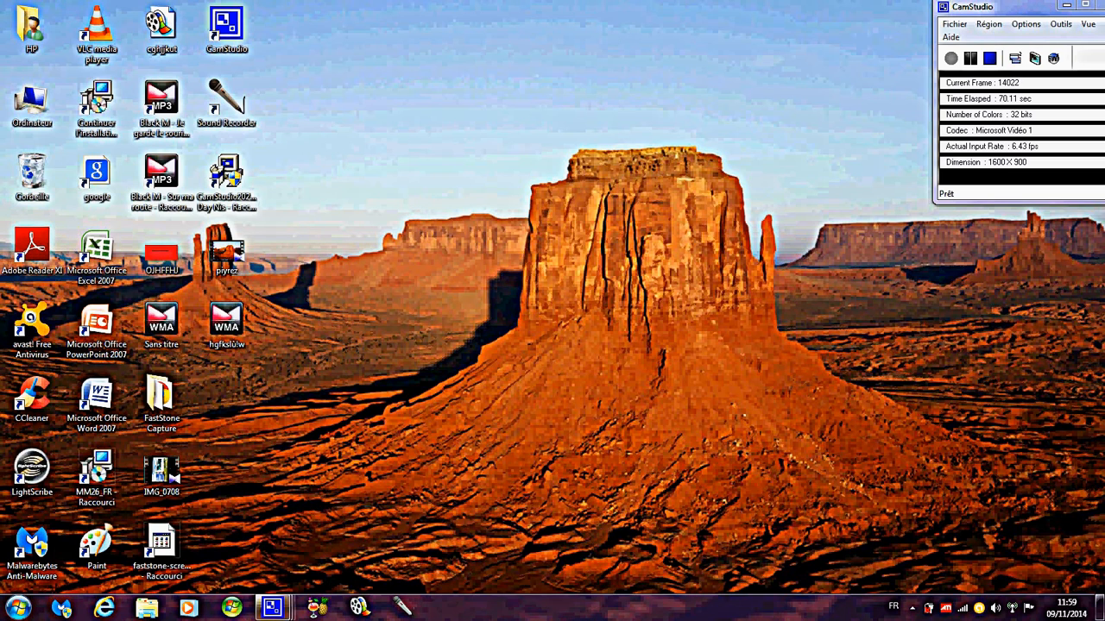
# Switch to Windows Movie Maker and delete the piyrez video and the audio clip below it from the collection.
pyautogui.click(360, 609)
pyautogui.moveTo(495, 94); pyautogui.dragTo(439, 98)
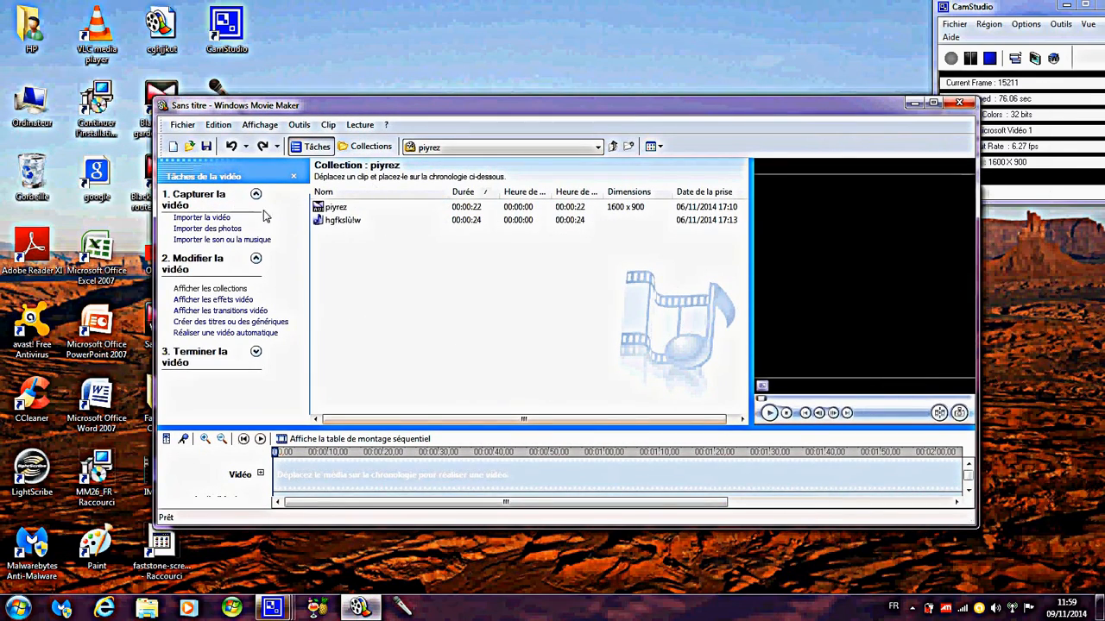
pyautogui.click(321, 214)
pyautogui.rightClick(321, 214)
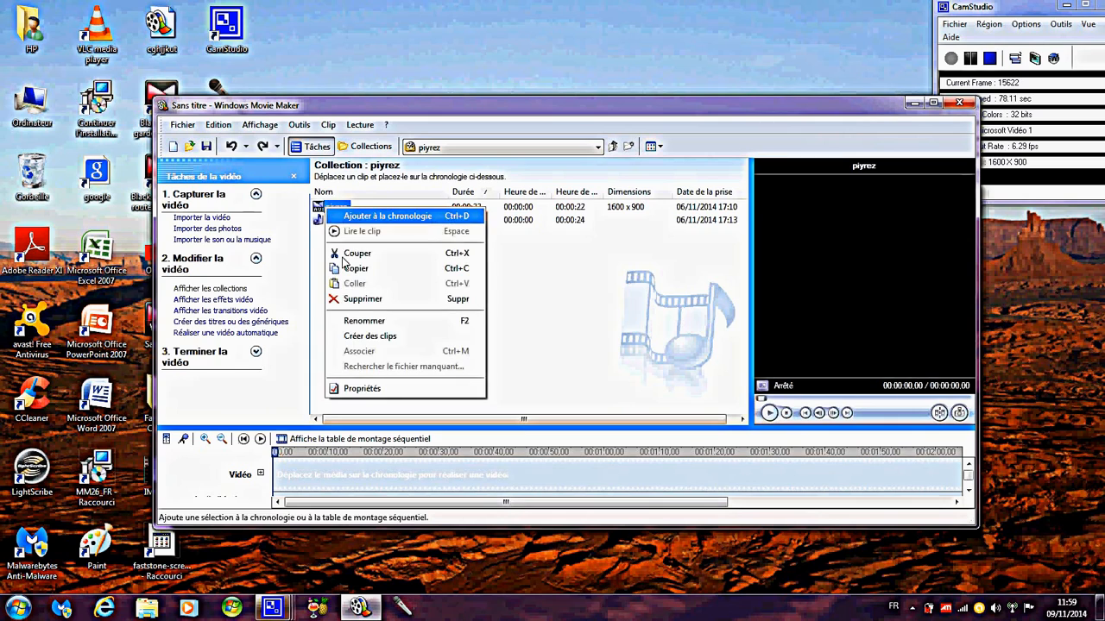
pyautogui.click(341, 300)
pyautogui.rightClick(325, 214)
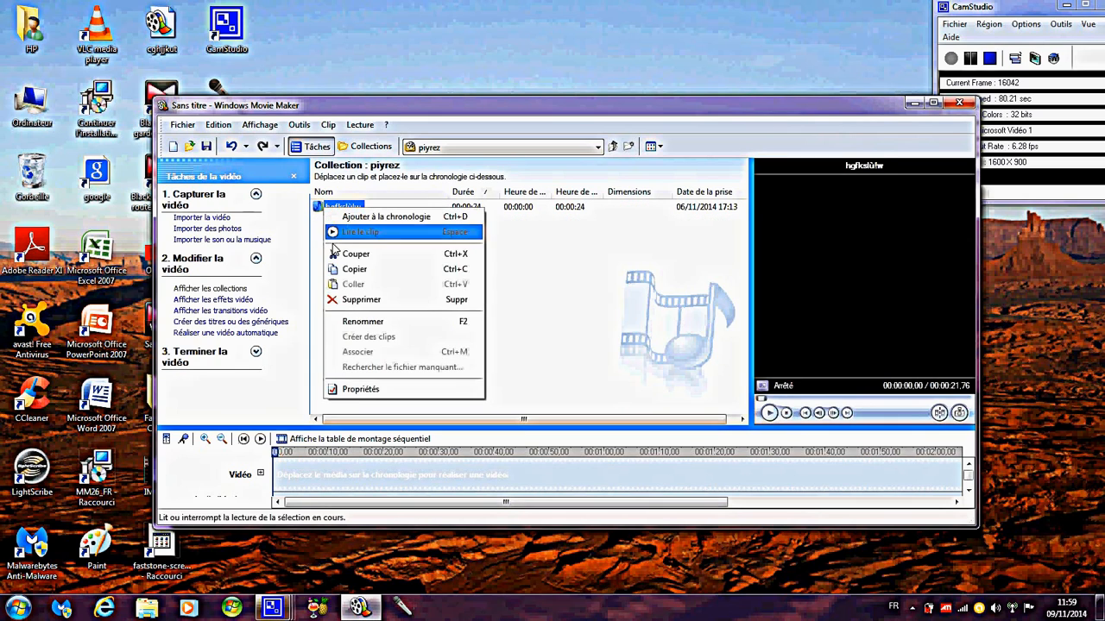
pyautogui.click(341, 300)
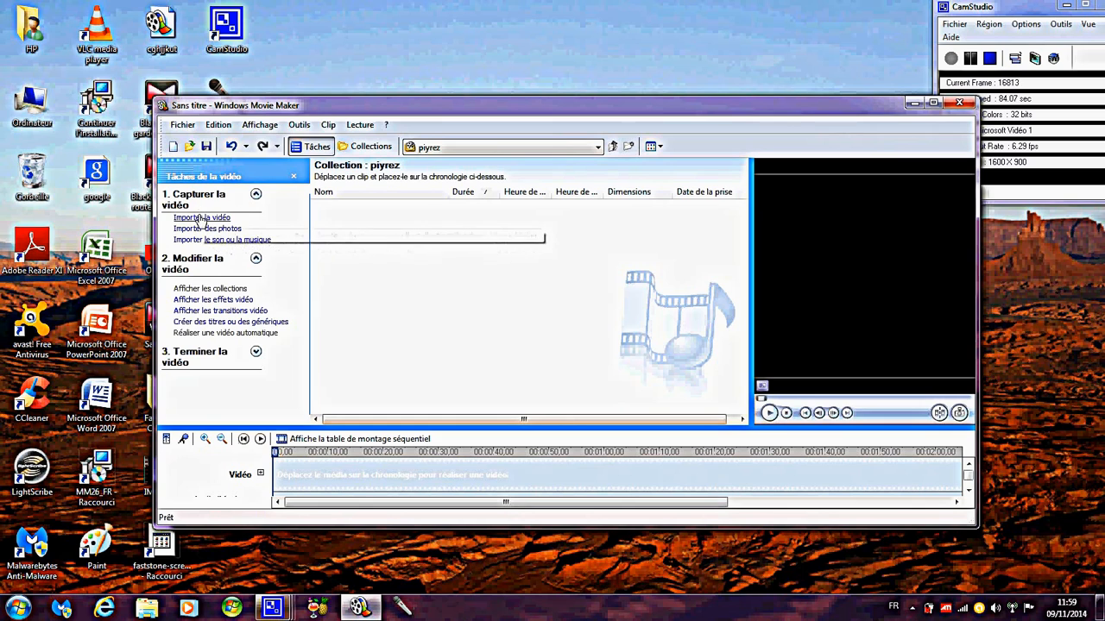
# Import the piyrez video from the desktop and place it at the start of the timeline's video track.
pyautogui.click(202, 217)
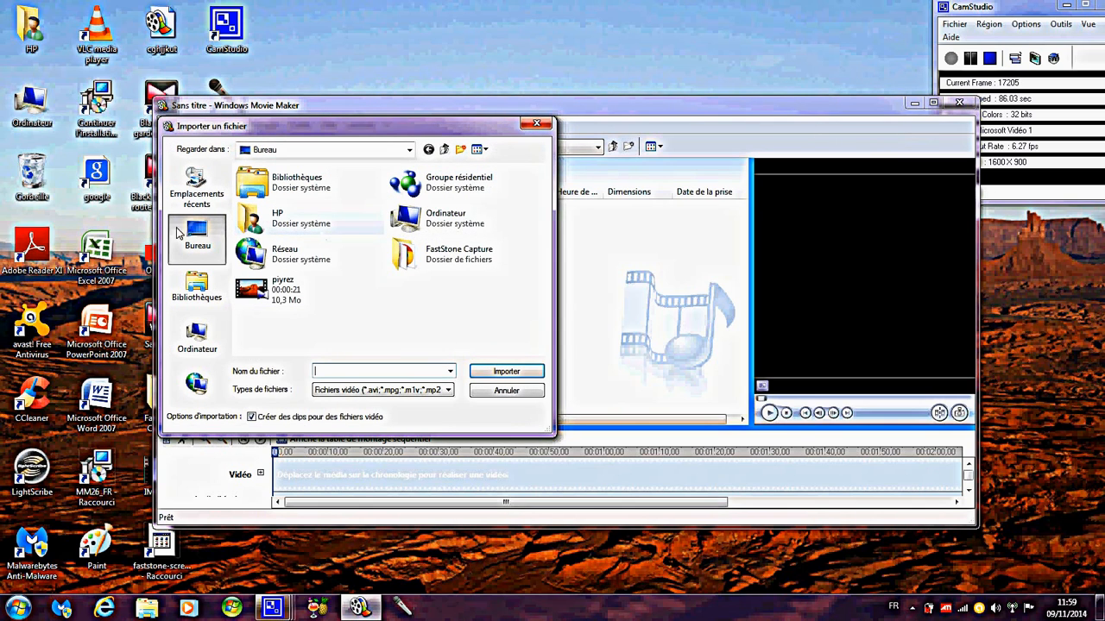
pyautogui.click(285, 290)
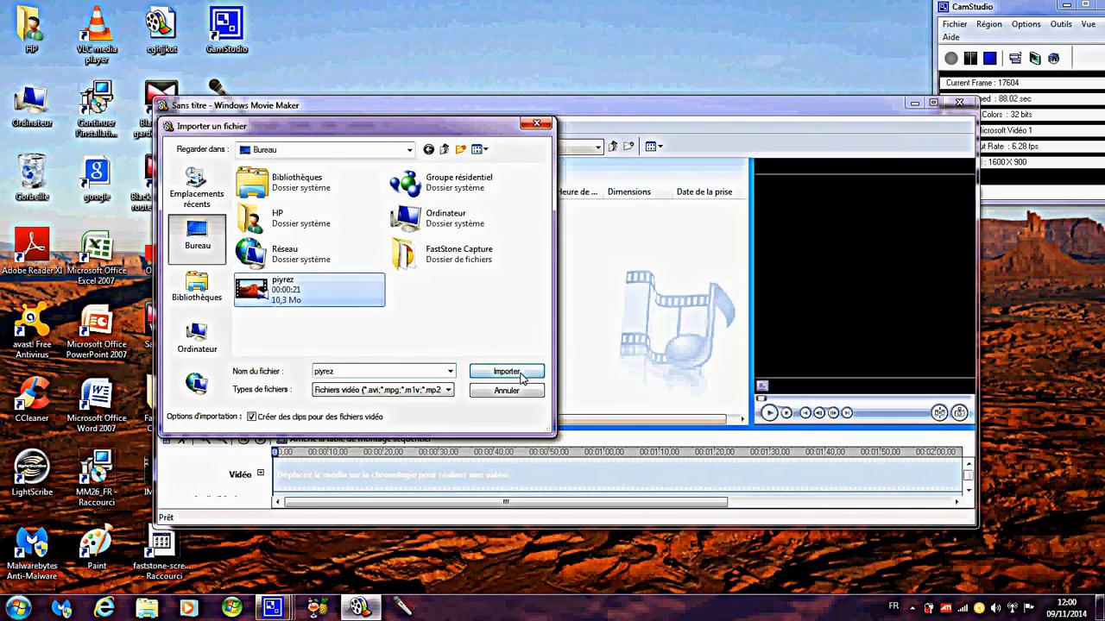
pyautogui.click(501, 372)
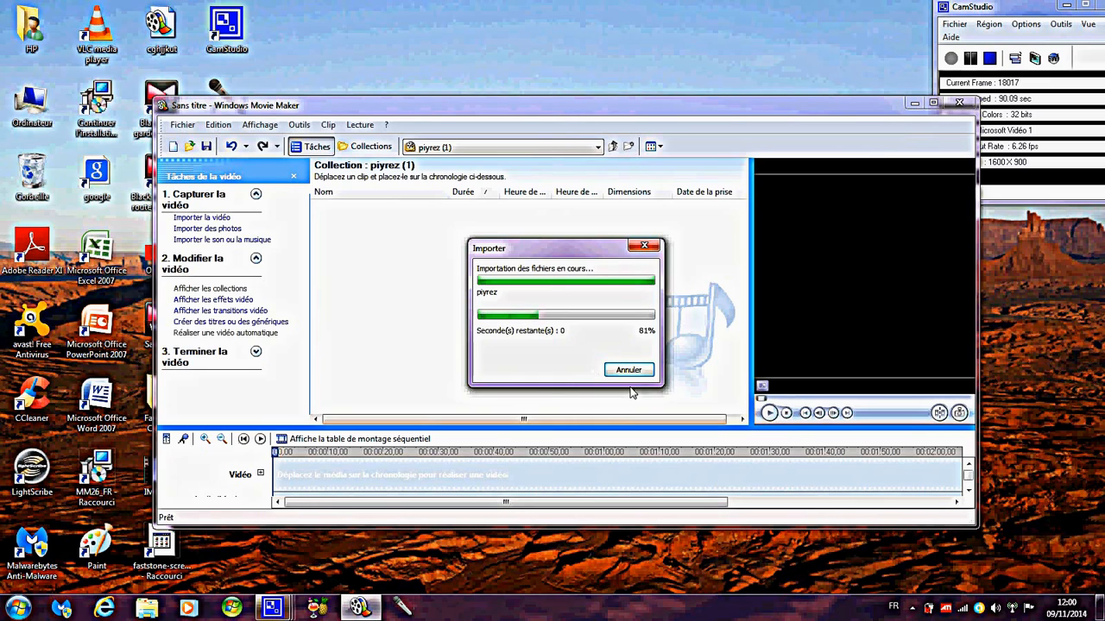
pyautogui.moveTo(342, 213); pyautogui.dragTo(321, 468)
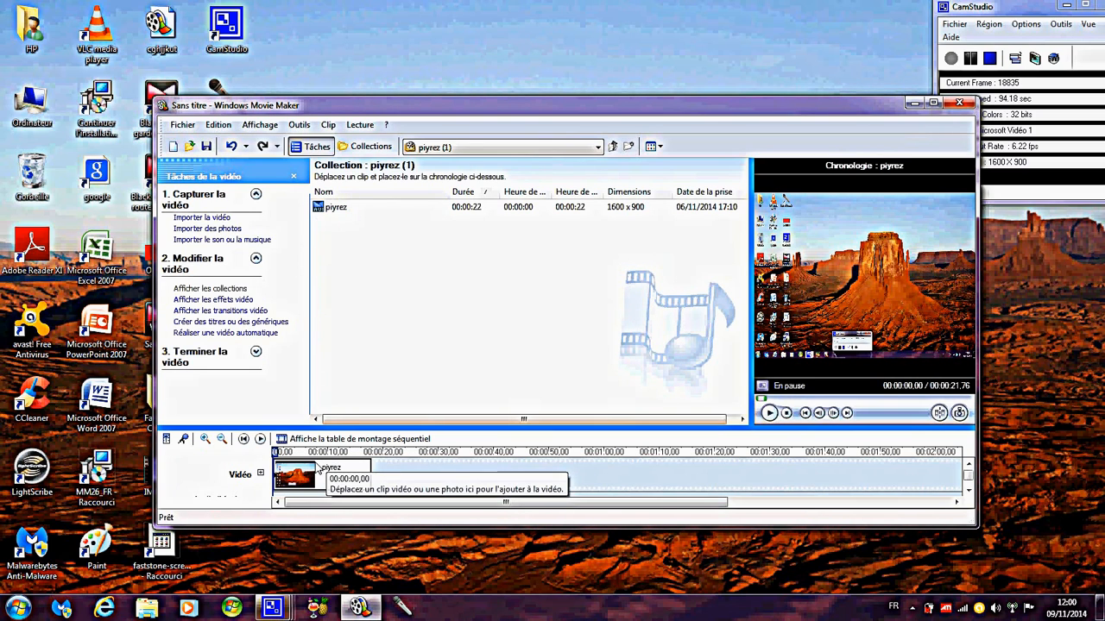
# Import the song "Black M - Sur ma route" from the Téléchargements folder into the collection.
pyautogui.click(242, 241)
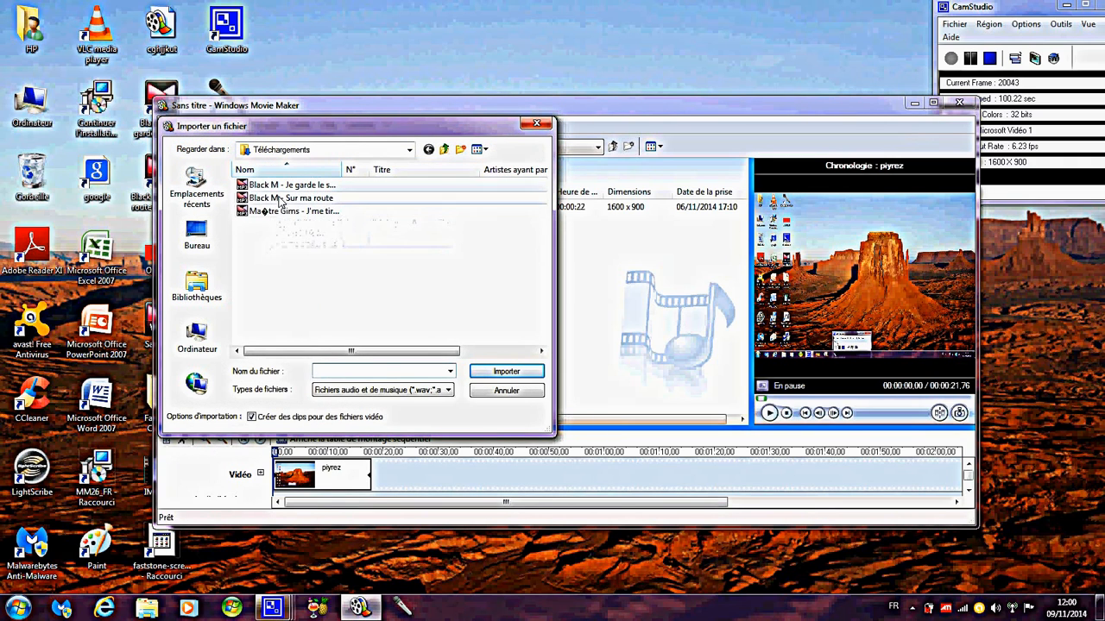
pyautogui.click(279, 200)
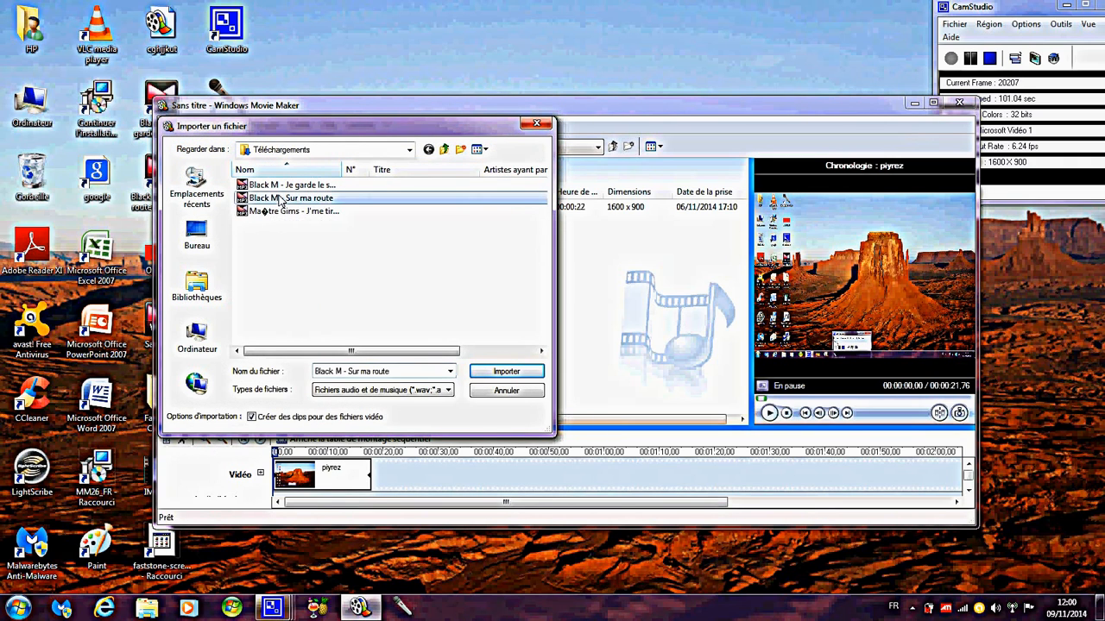
pyautogui.click(507, 374)
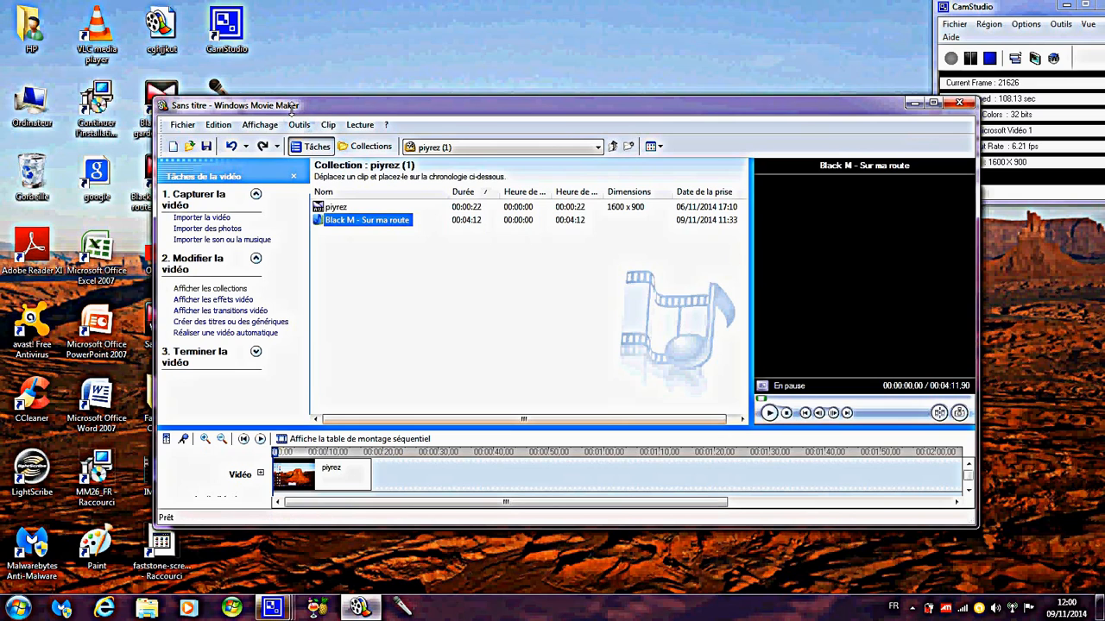
# Place the song at the start of the Audio/Musique track and trim its end to match the end of the video clip.
pyautogui.moveTo(294, 110); pyautogui.dragTo(315, 34)
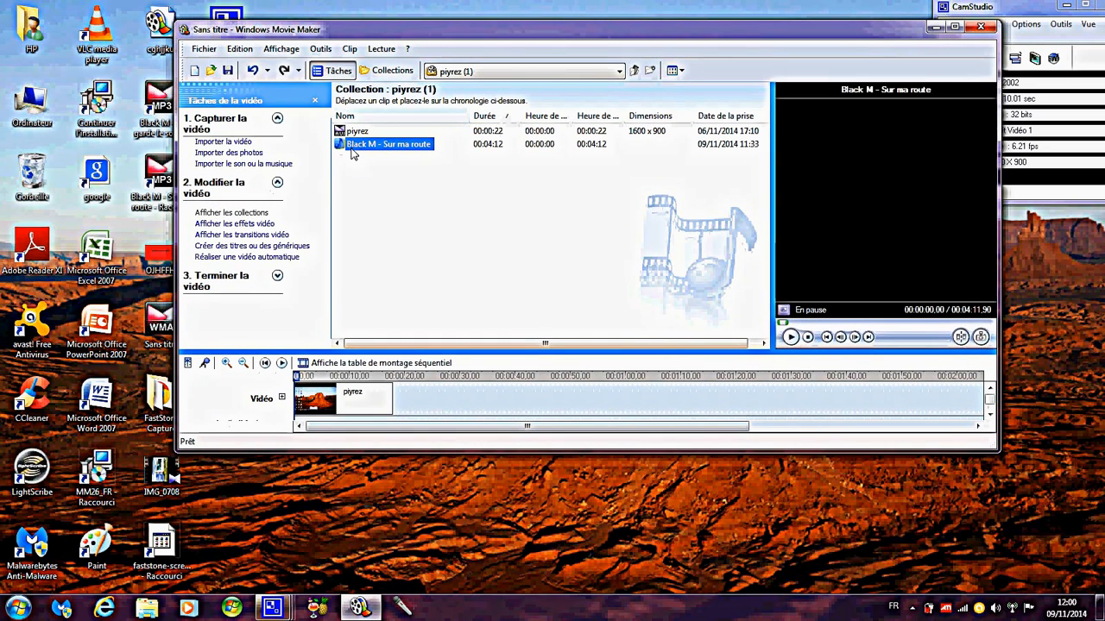
pyautogui.moveTo(352, 153); pyautogui.dragTo(295, 406)
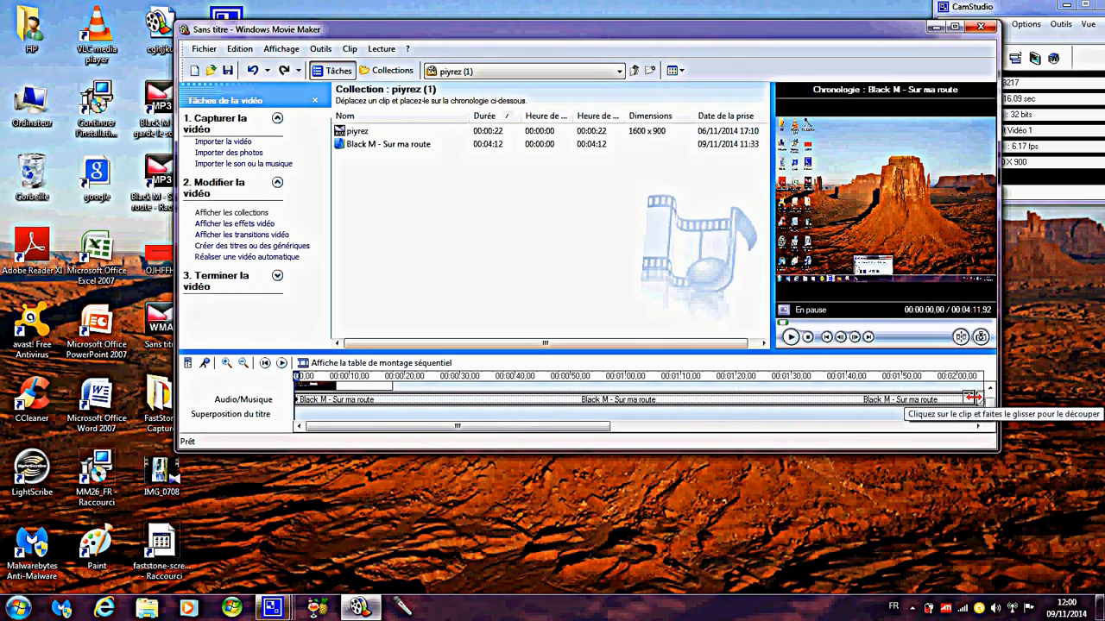
pyautogui.moveTo(973, 400); pyautogui.dragTo(393, 406)
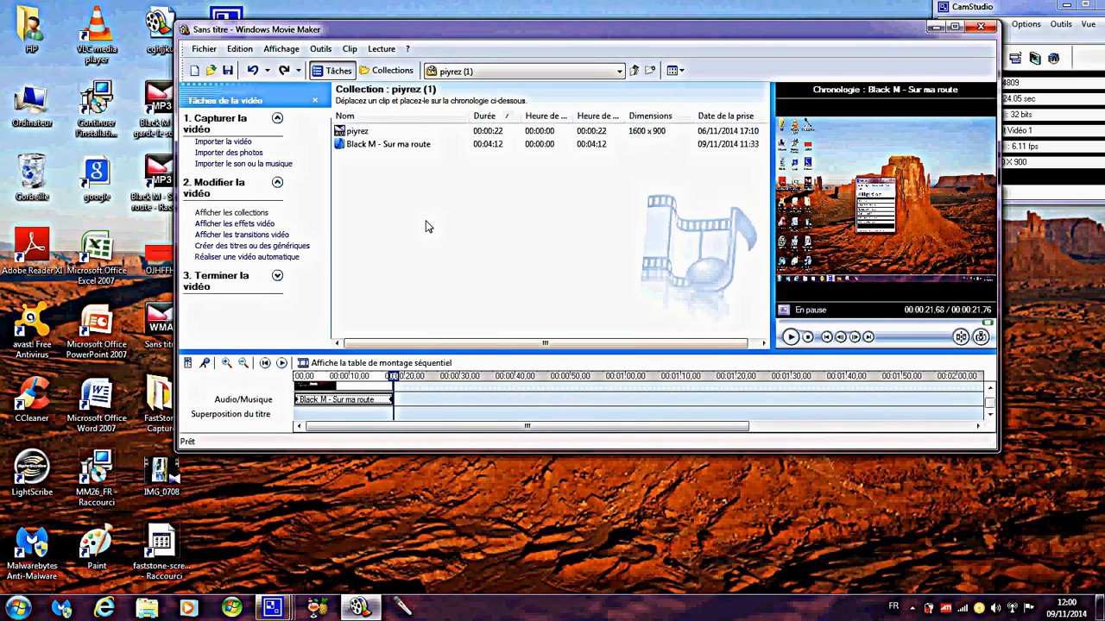
# Import the YouTube picture images66IGKP1V from the Images library into the collection.
pyautogui.click(229, 153)
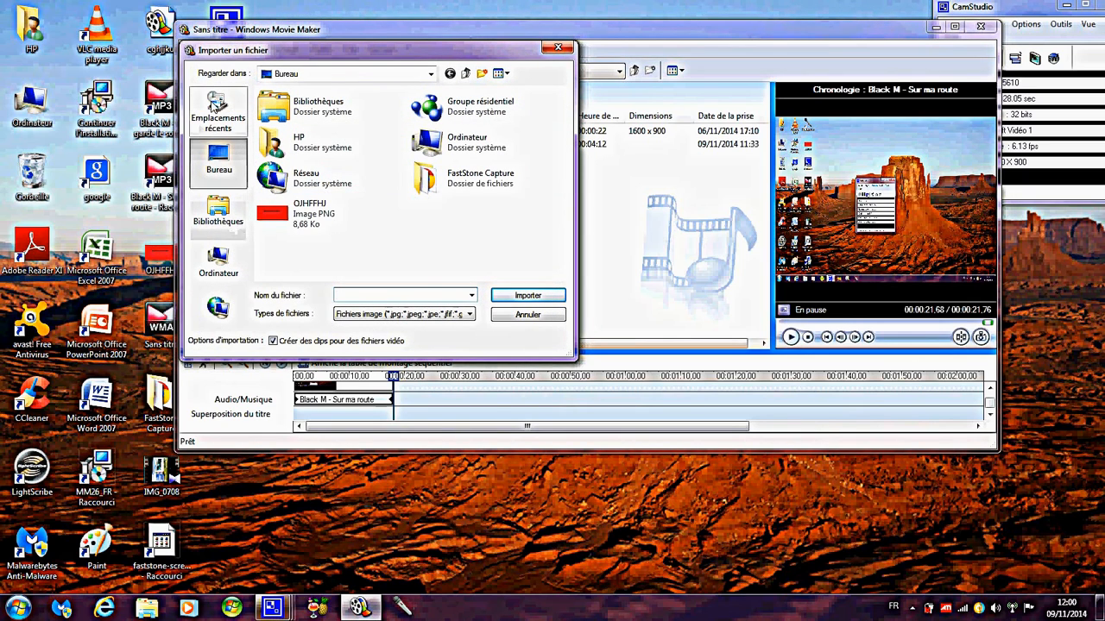
pyautogui.click(219, 211)
pyautogui.click(427, 106)
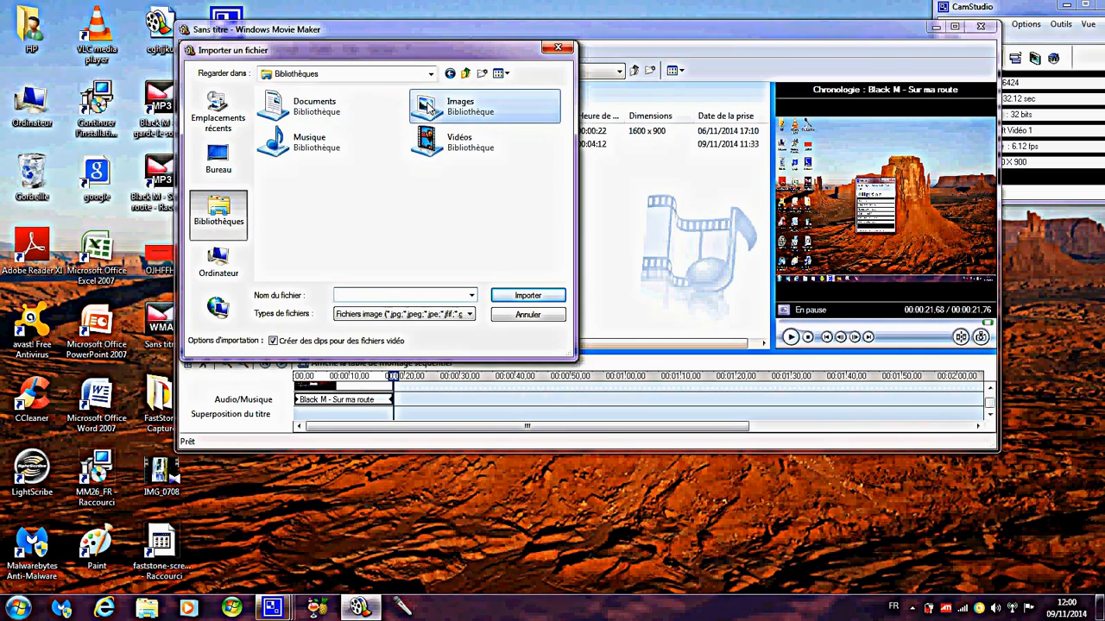
pyautogui.doubleClick(448, 106)
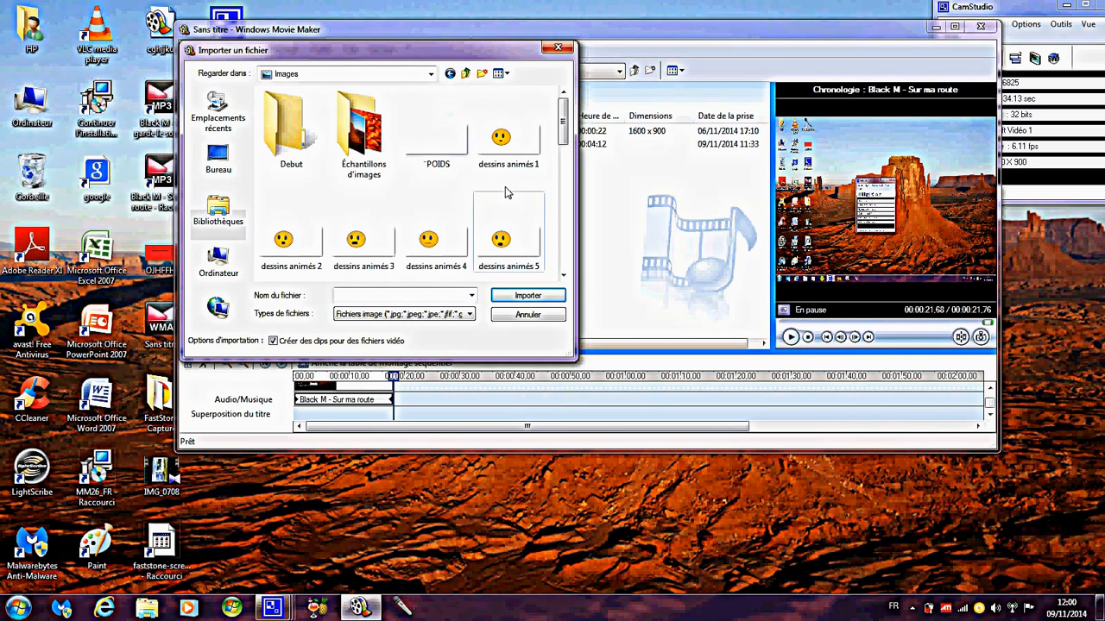
pyautogui.scroll(-5, 468, 143)
pyautogui.scroll(4, 518, 164)
pyautogui.scroll(2, 535, 177)
pyautogui.scroll(-5, 535, 177)
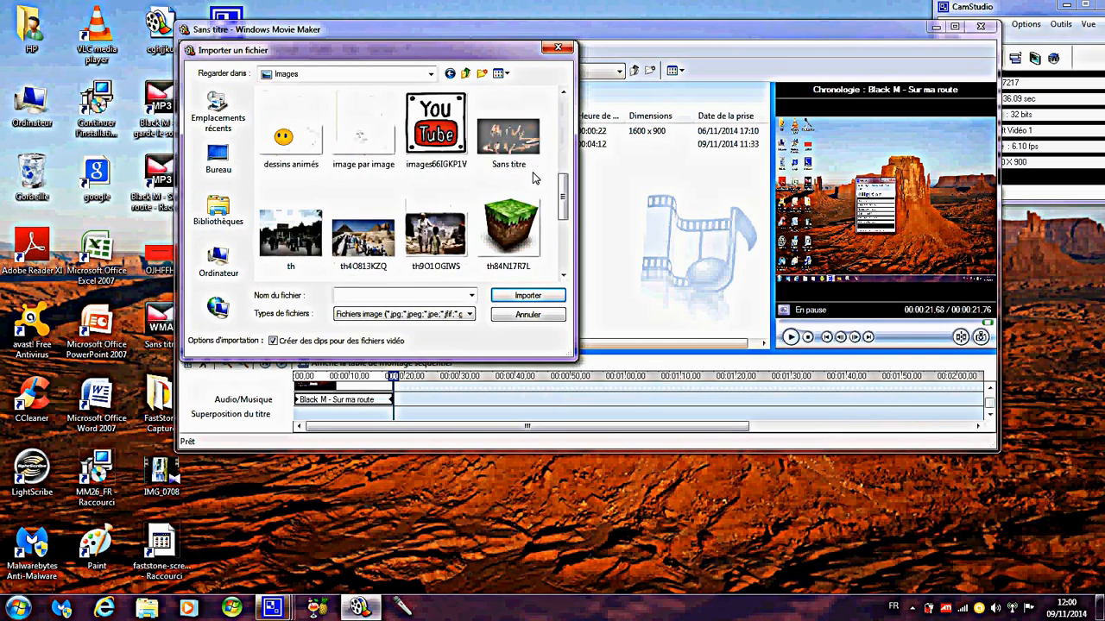
pyautogui.scroll(2, 535, 177)
pyautogui.scroll(-1, 535, 177)
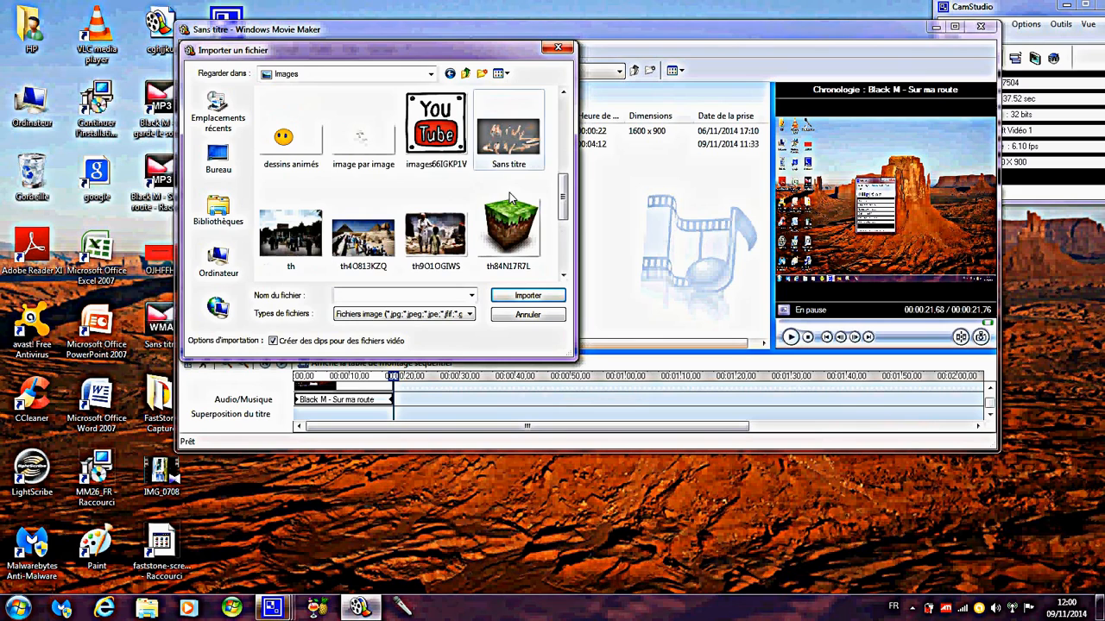
pyautogui.click(431, 139)
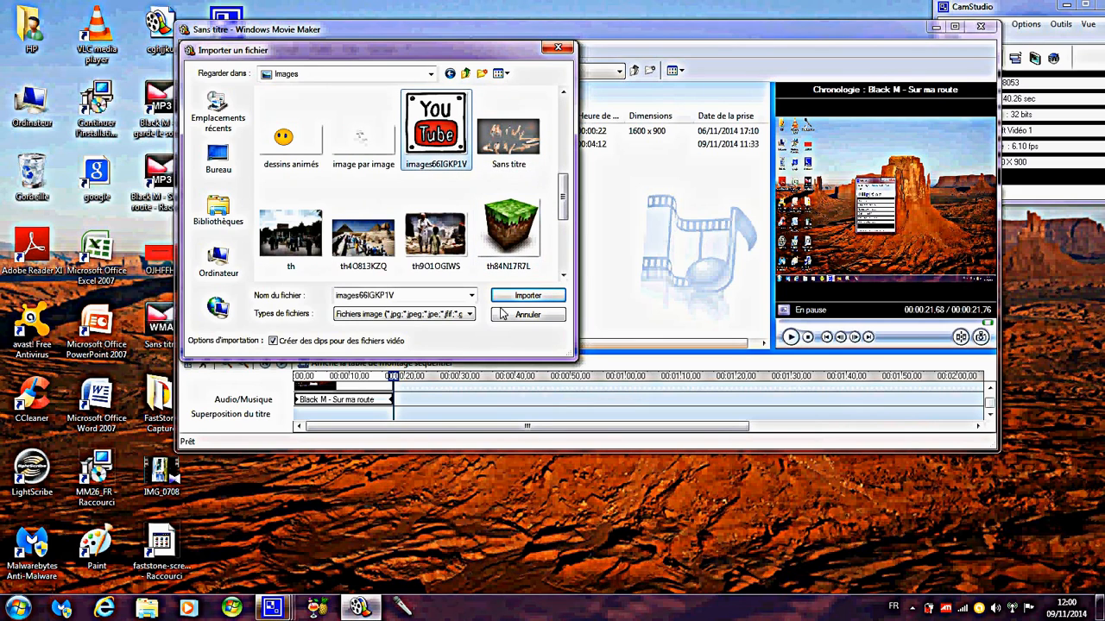
pyautogui.click(527, 295)
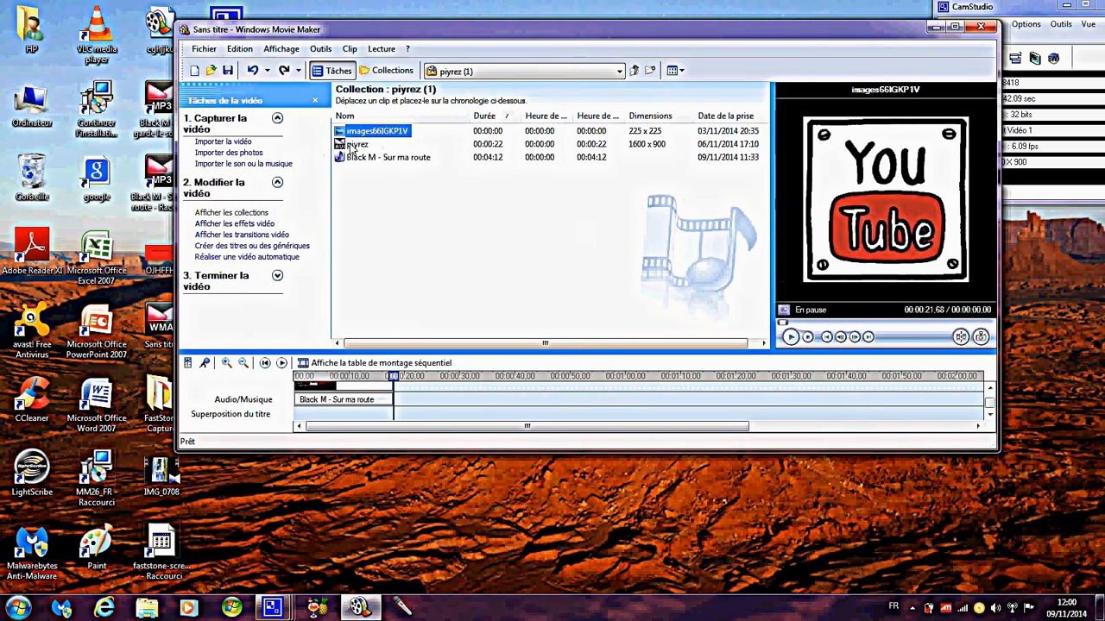
# Place the YouTube picture directly after the piyrez clip on the video track and play back the timeline from there.
pyautogui.moveTo(359, 131); pyautogui.dragTo(402, 403)
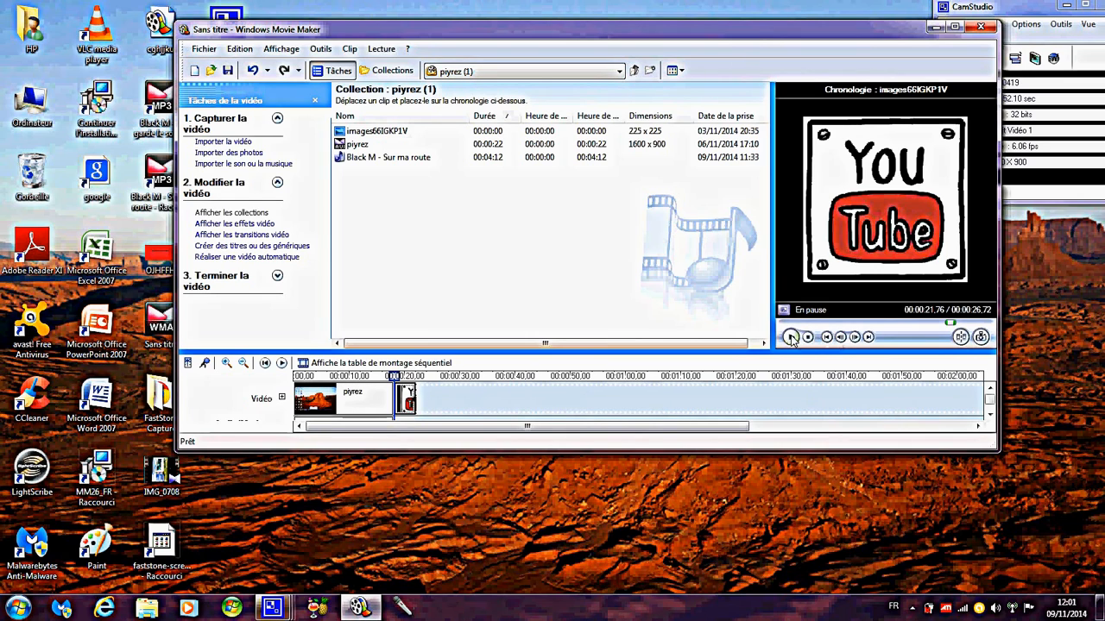
pyautogui.click(792, 339)
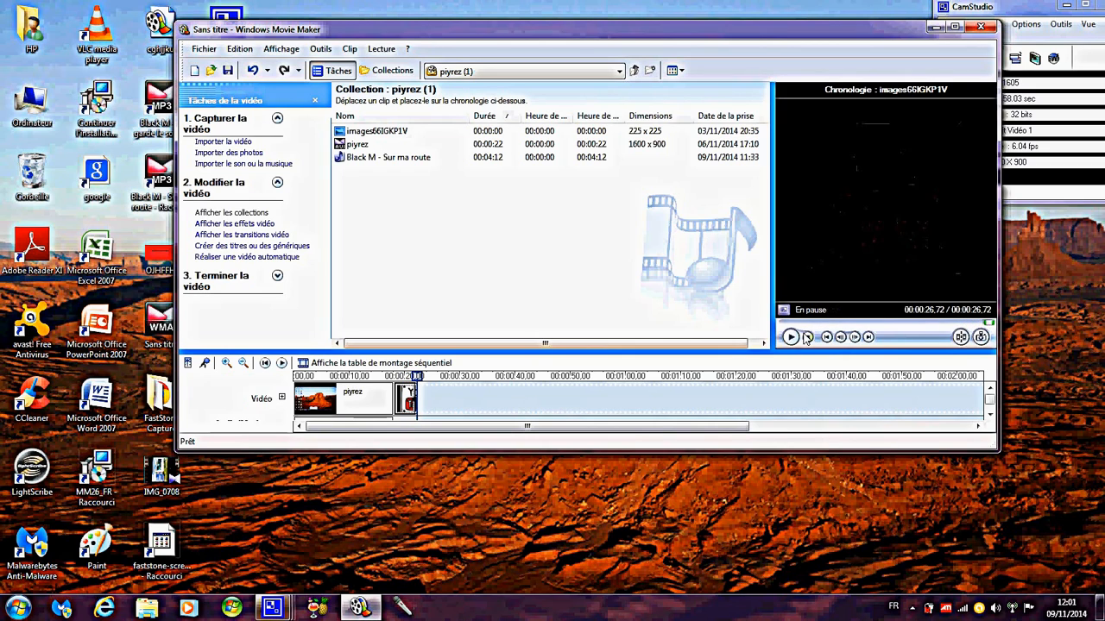
pyautogui.click(789, 337)
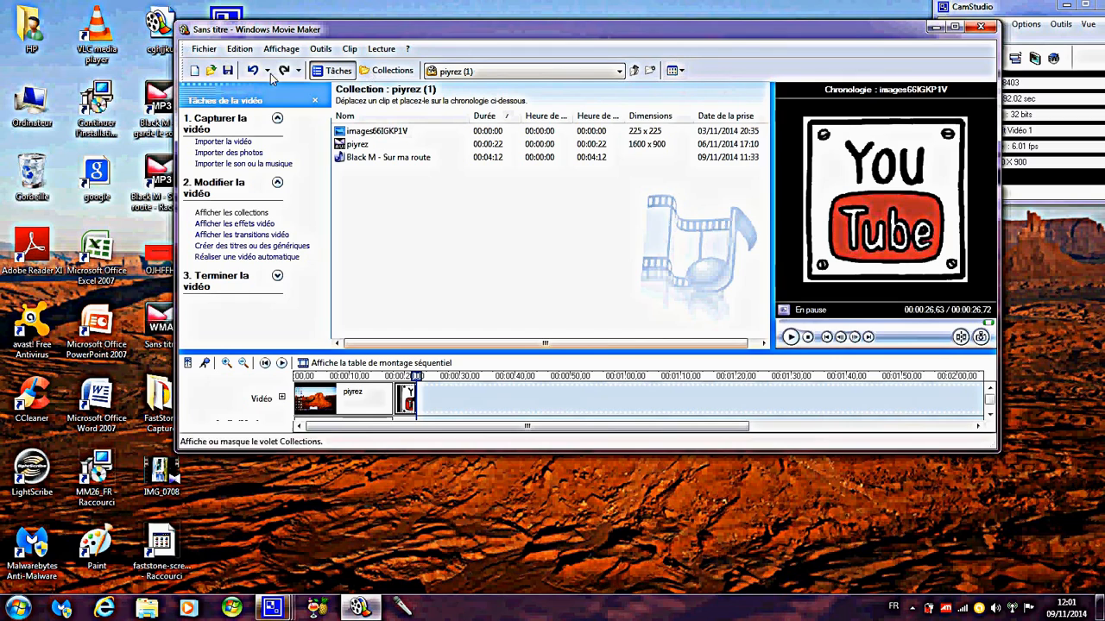
# Apply the "Âge du film, ancien" video effect to the piyrez clip on the timeline and play back the result.
pyautogui.click(234, 224)
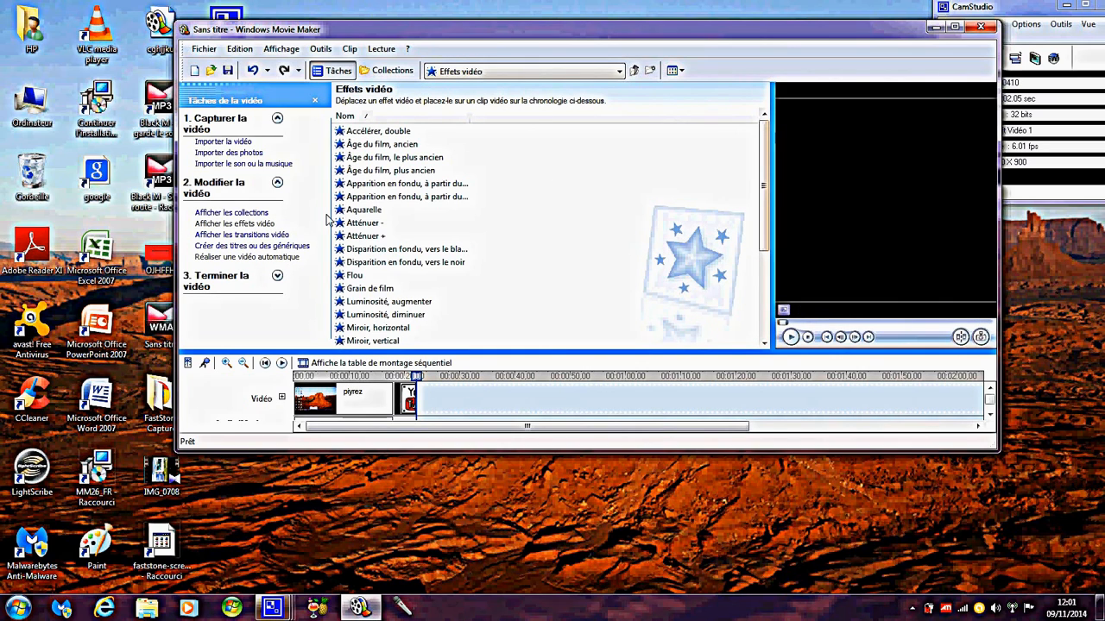
pyautogui.click(761, 256)
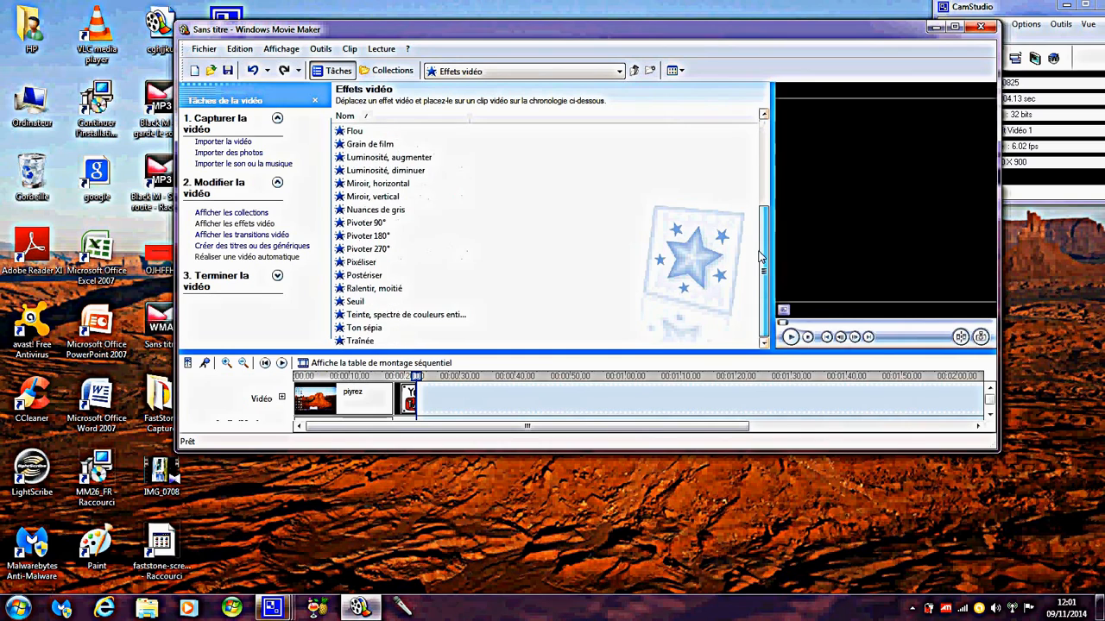
pyautogui.moveTo(756, 274); pyautogui.dragTo(761, 152)
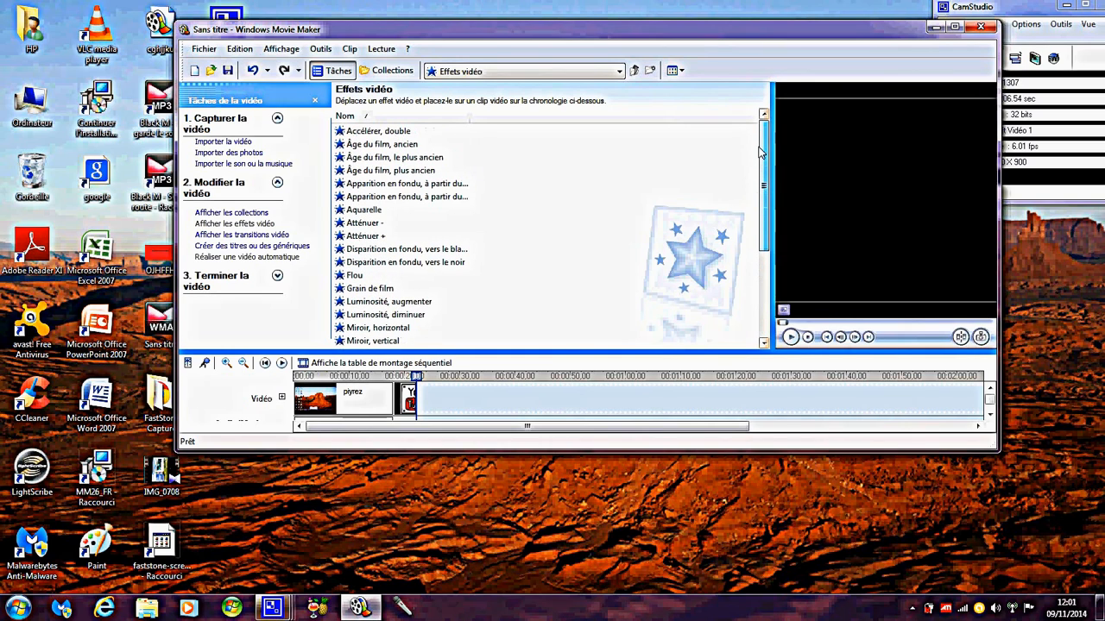
pyautogui.click(361, 147)
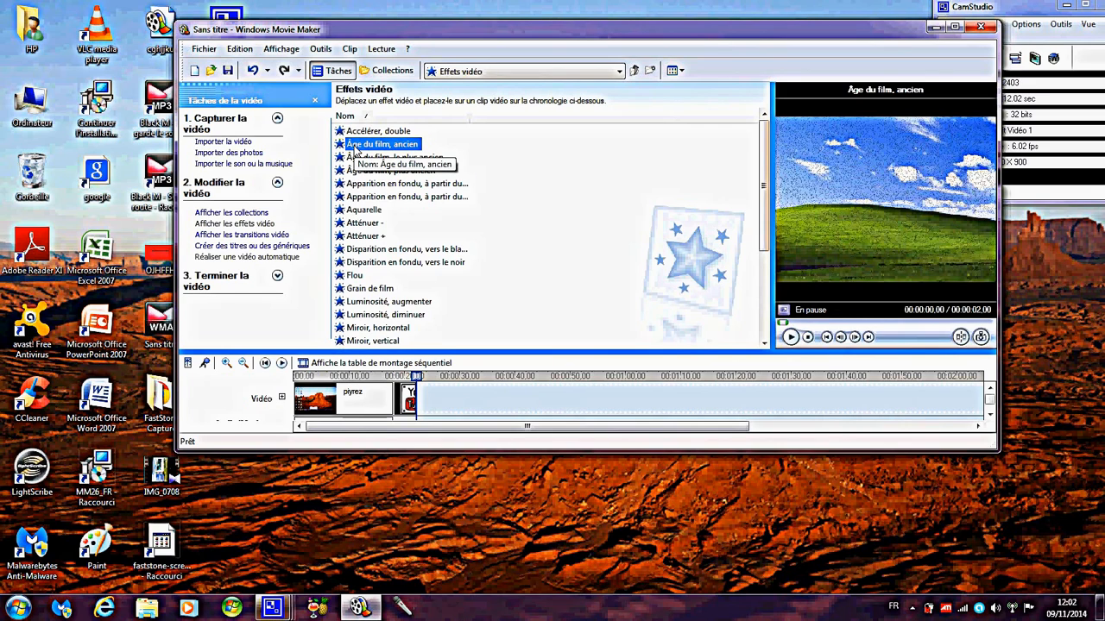
pyautogui.moveTo(353, 151); pyautogui.dragTo(332, 402)
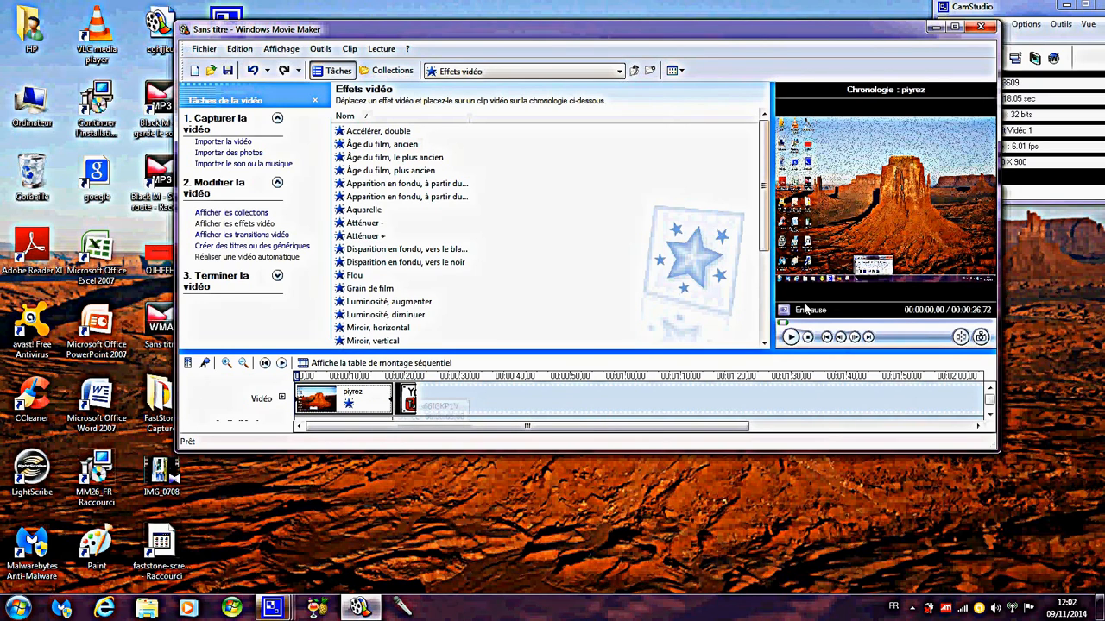
pyautogui.click(790, 336)
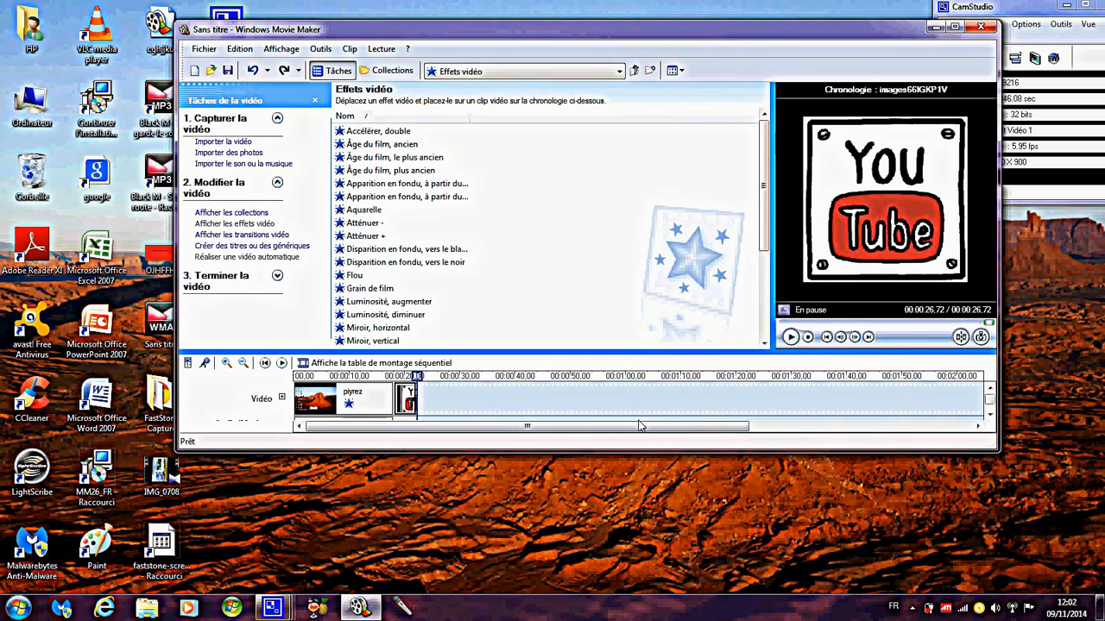
# Add the "Aquarelle" video effect to the piyrez clip on the timeline and play back the result.
pyautogui.scroll(-4, 457, 175)
pyautogui.scroll(4, 456, 177)
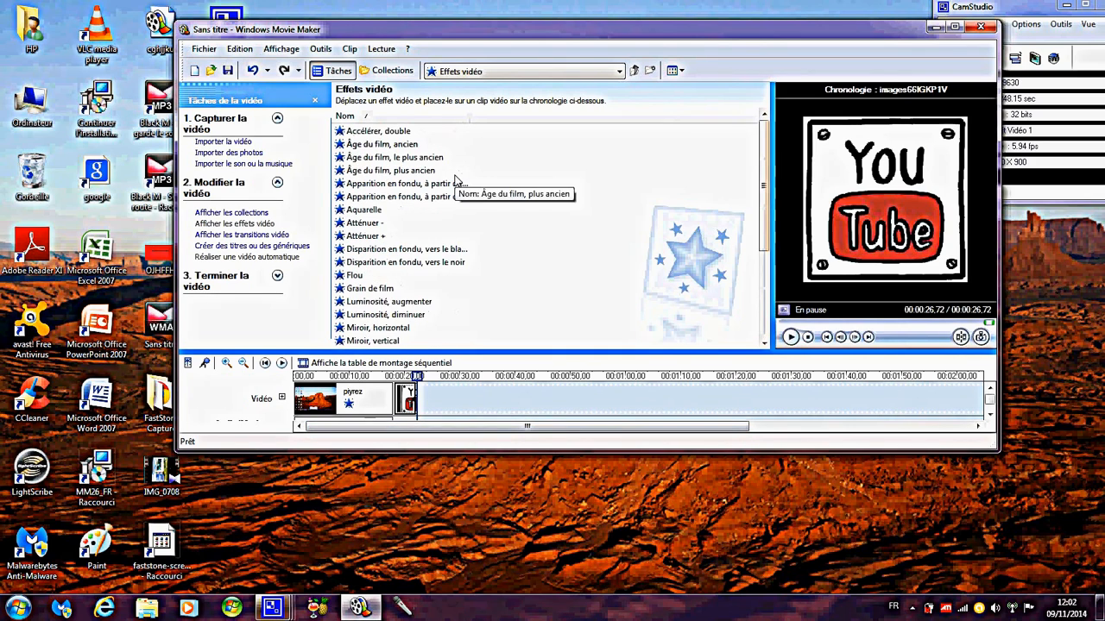
pyautogui.scroll(-4, 451, 180)
pyautogui.scroll(4, 440, 182)
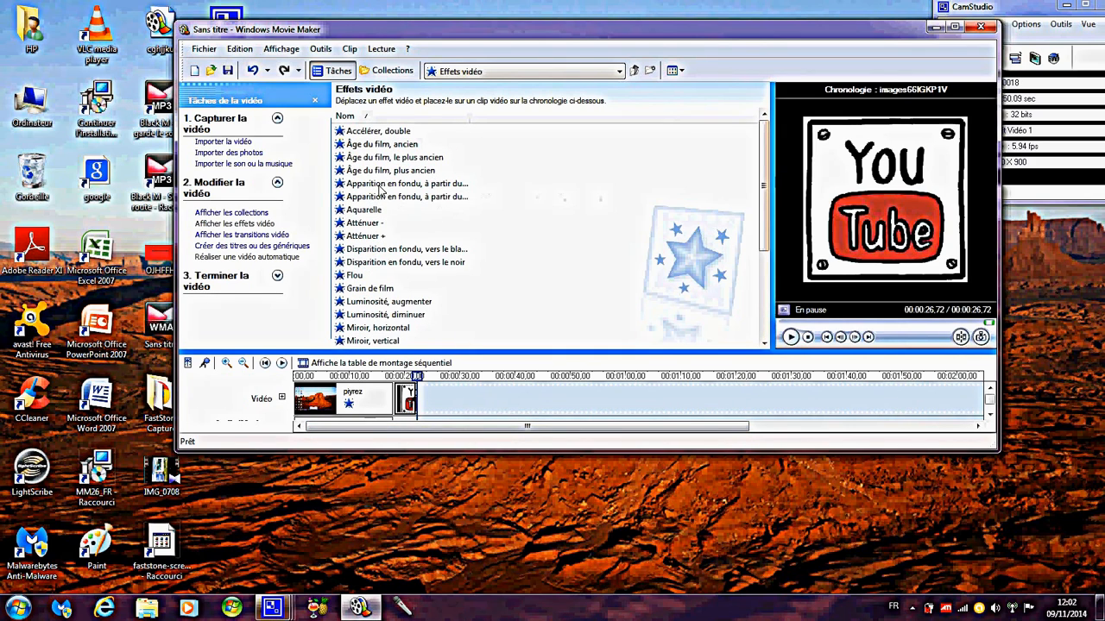
pyautogui.click(361, 211)
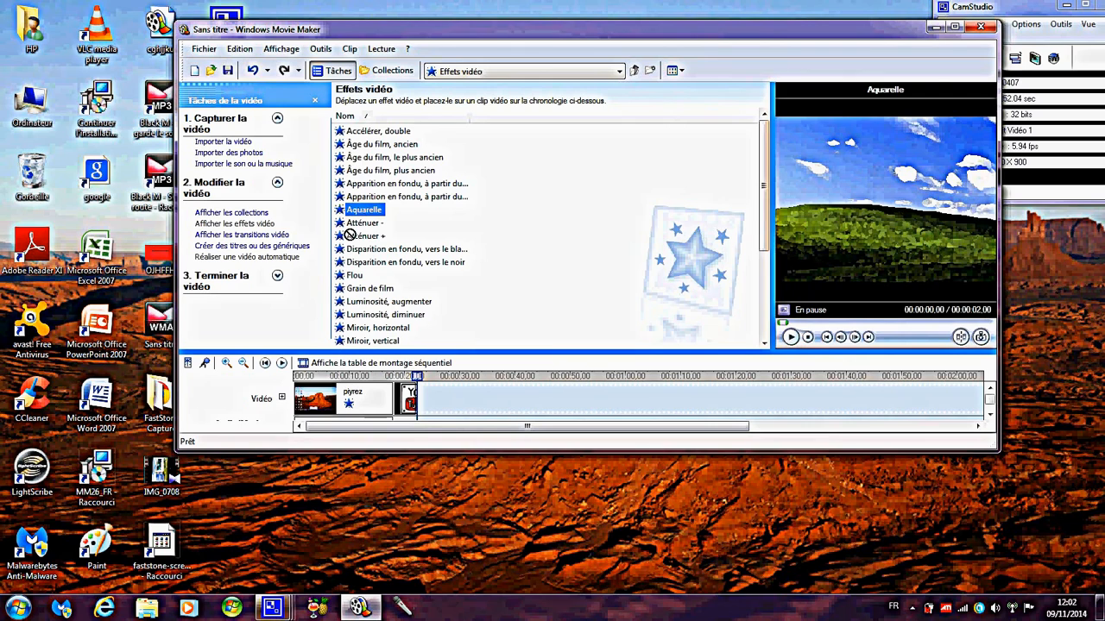
pyautogui.moveTo(349, 235); pyautogui.dragTo(345, 402)
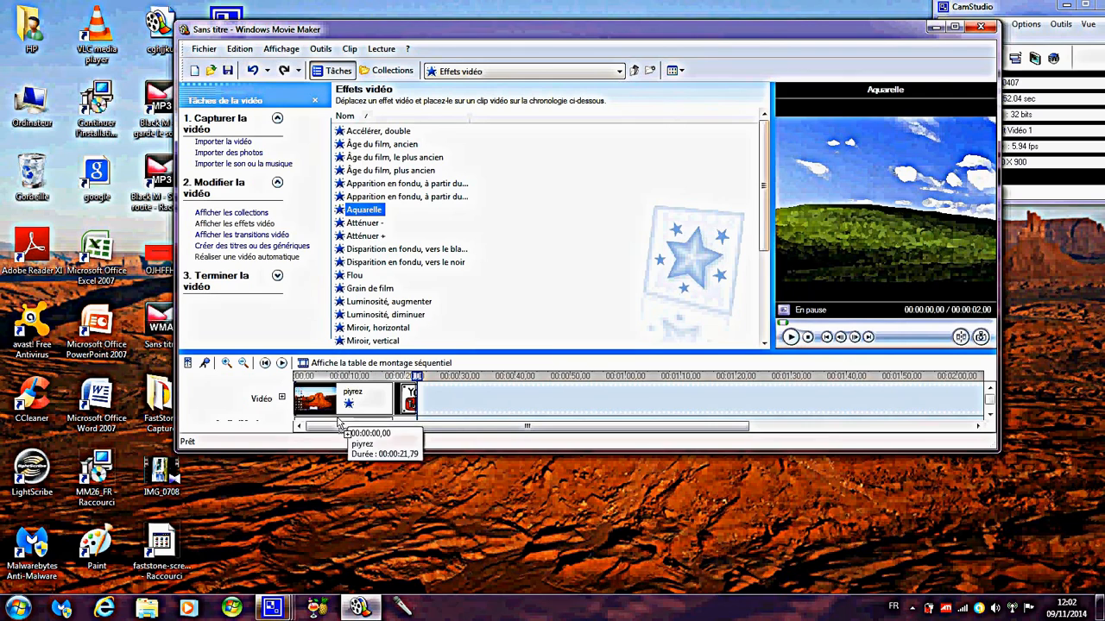
pyautogui.click(790, 338)
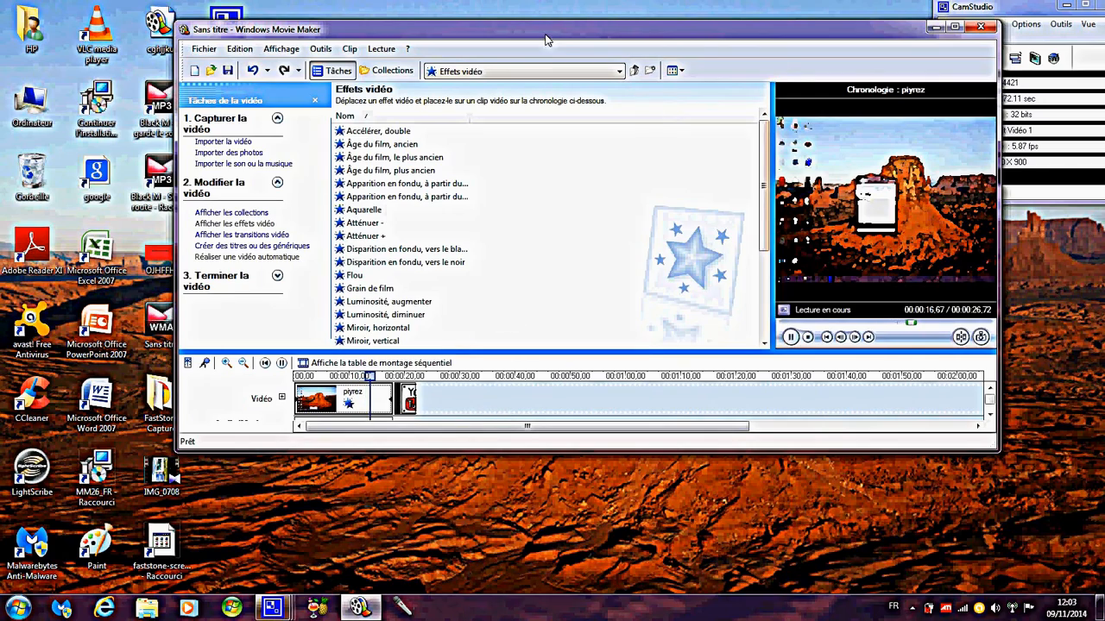
# Bring the CamStudio window clear of Movie Maker and display its recording options to examine the audio source choices.
pyautogui.moveTo(527, 43); pyautogui.dragTo(399, 100)
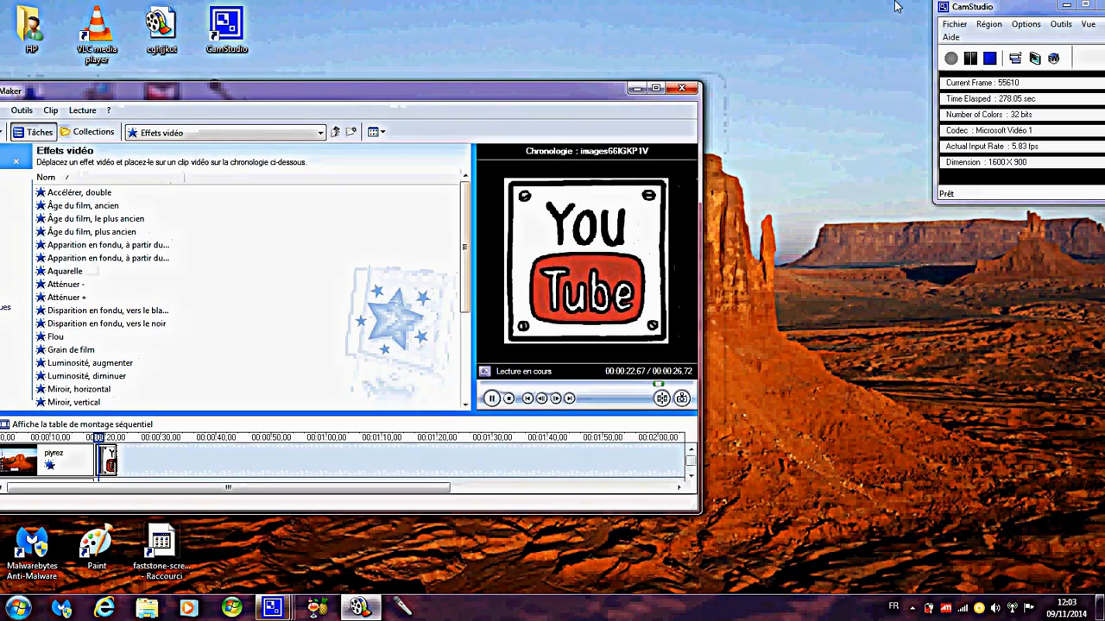
pyautogui.moveTo(975, 13); pyautogui.dragTo(769, 125)
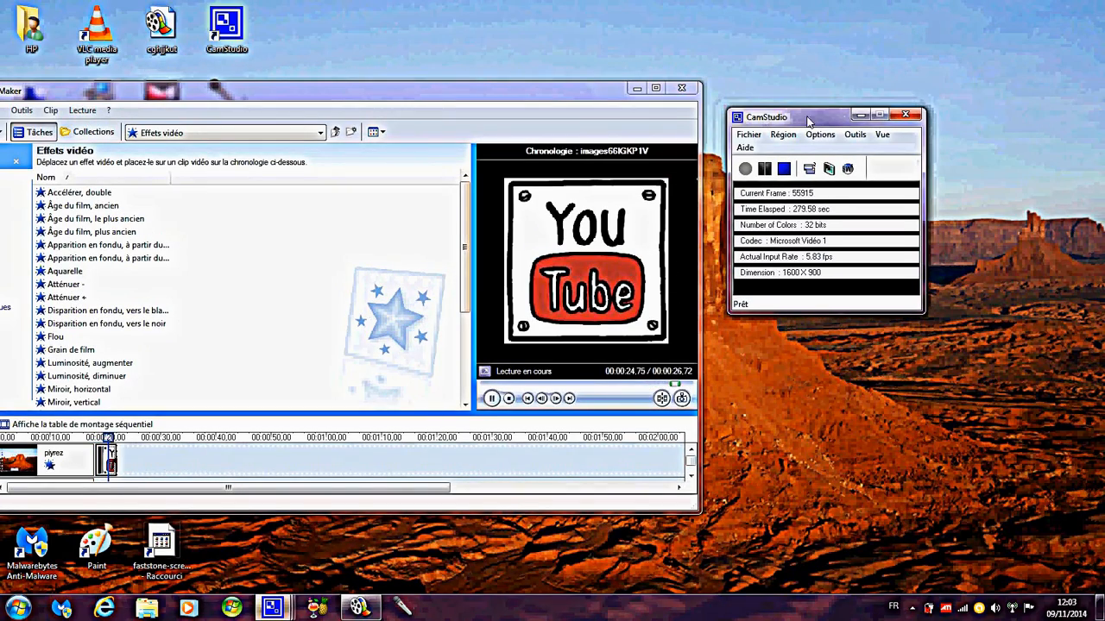
pyautogui.click(819, 134)
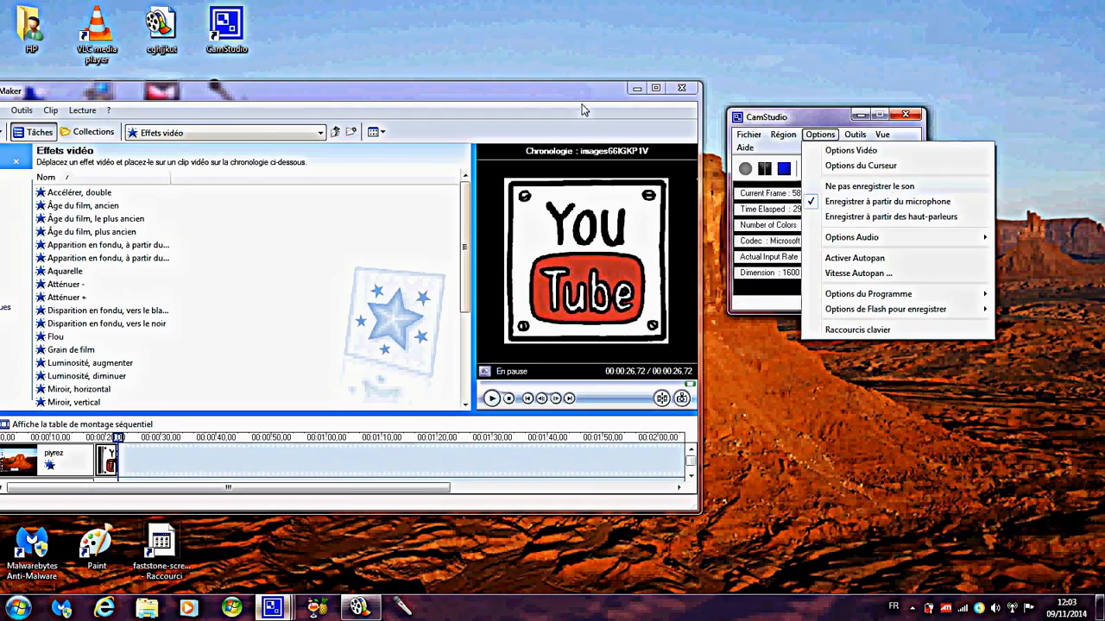
pyautogui.moveTo(507, 85); pyautogui.dragTo(460, 46)
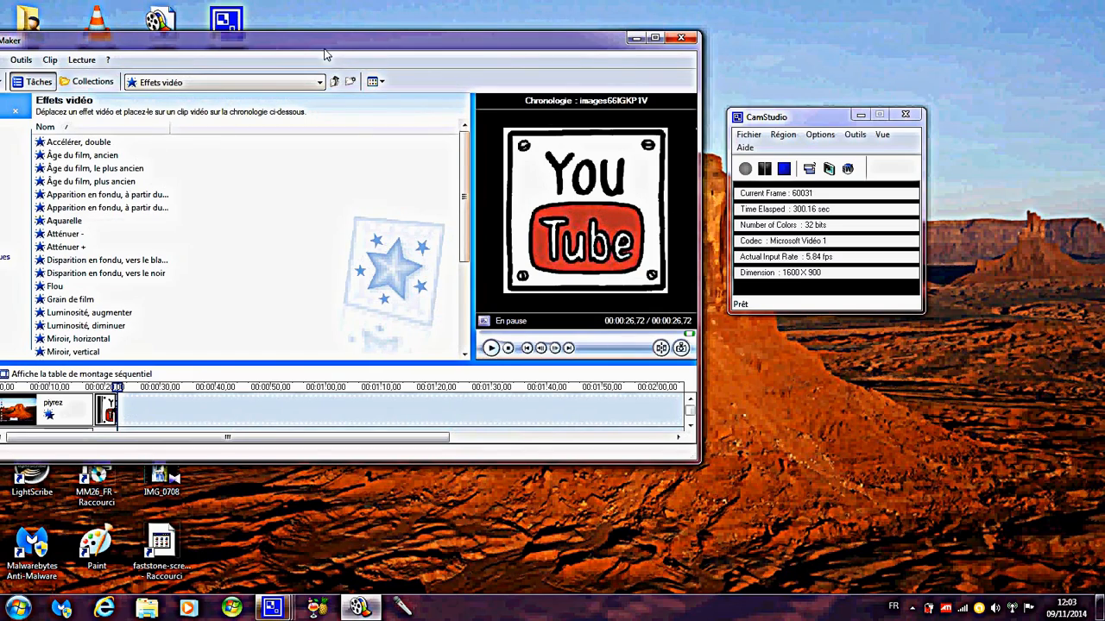
pyautogui.moveTo(327, 43); pyautogui.dragTo(419, 28)
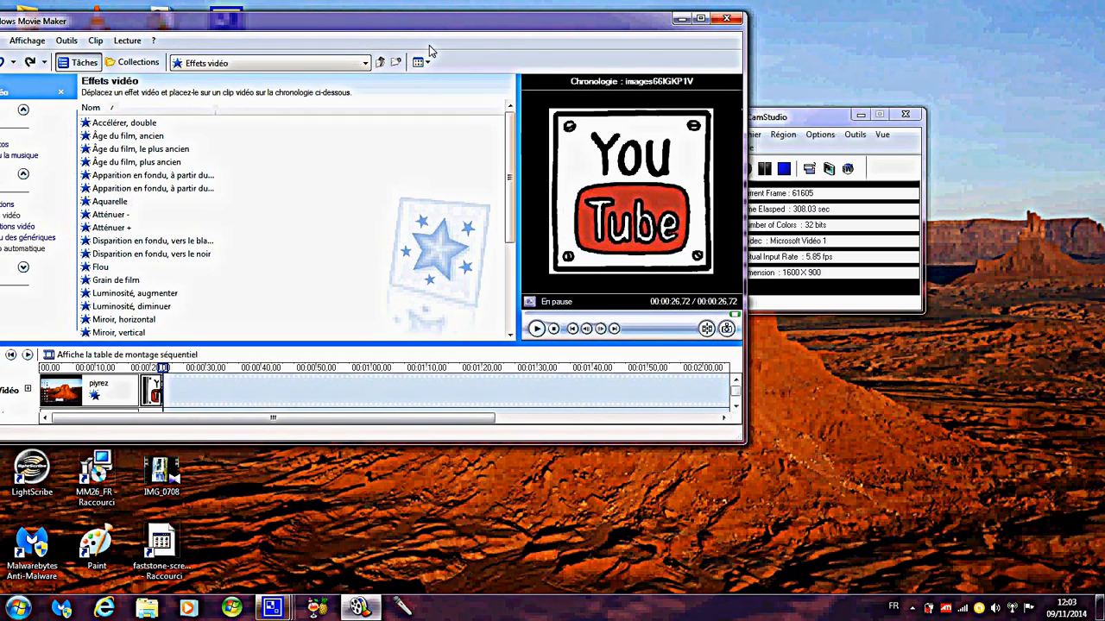
pyautogui.moveTo(487, 41); pyautogui.dragTo(330, 64)
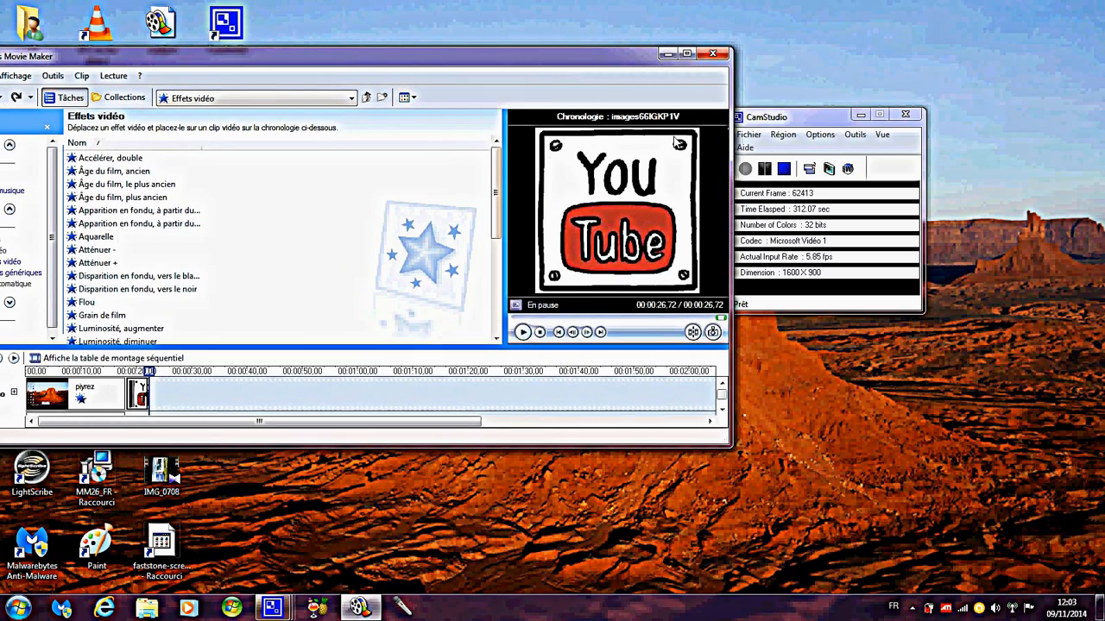